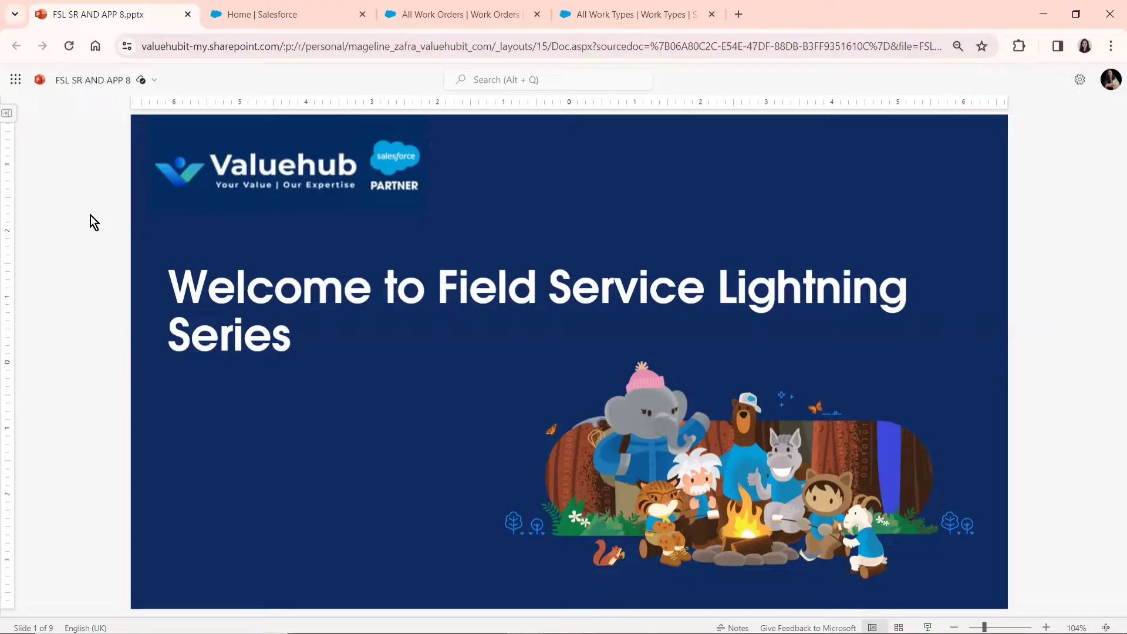
# Step: Advance past the title and Agenda slides to slide 3, 'What is a service report ?'
pyautogui.press('pagedown')
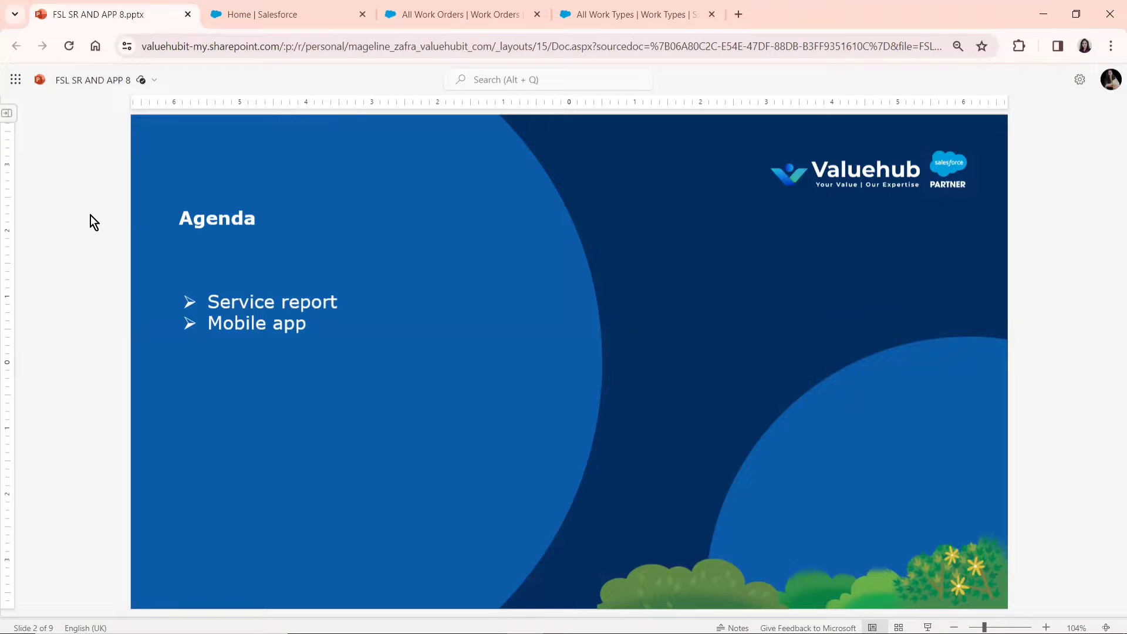
pyautogui.press('pagedown')
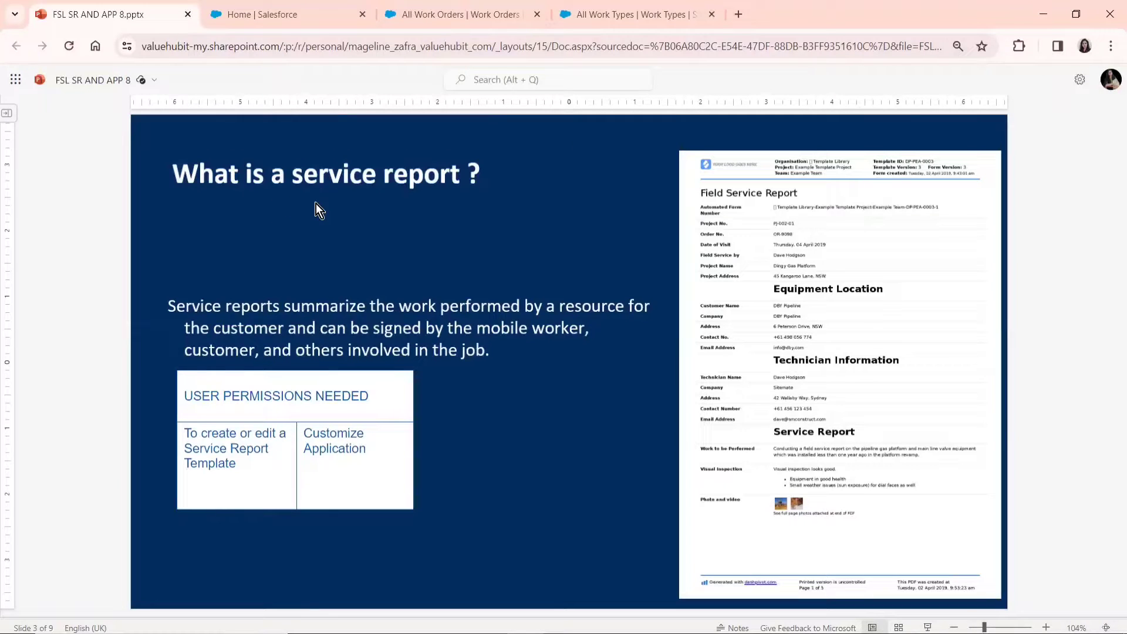
# Step: In Salesforce Setup, search Quick Find for 'service report' and open Service Report Templates
pyautogui.click(280, 19)
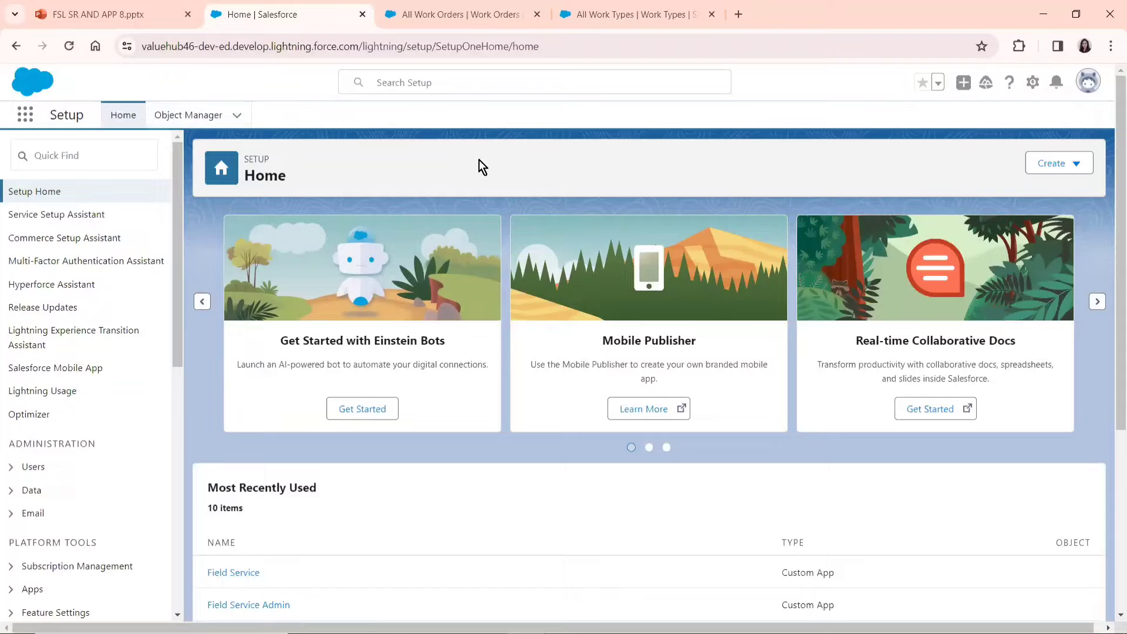
pyautogui.click(58, 151)
pyautogui.write('se')
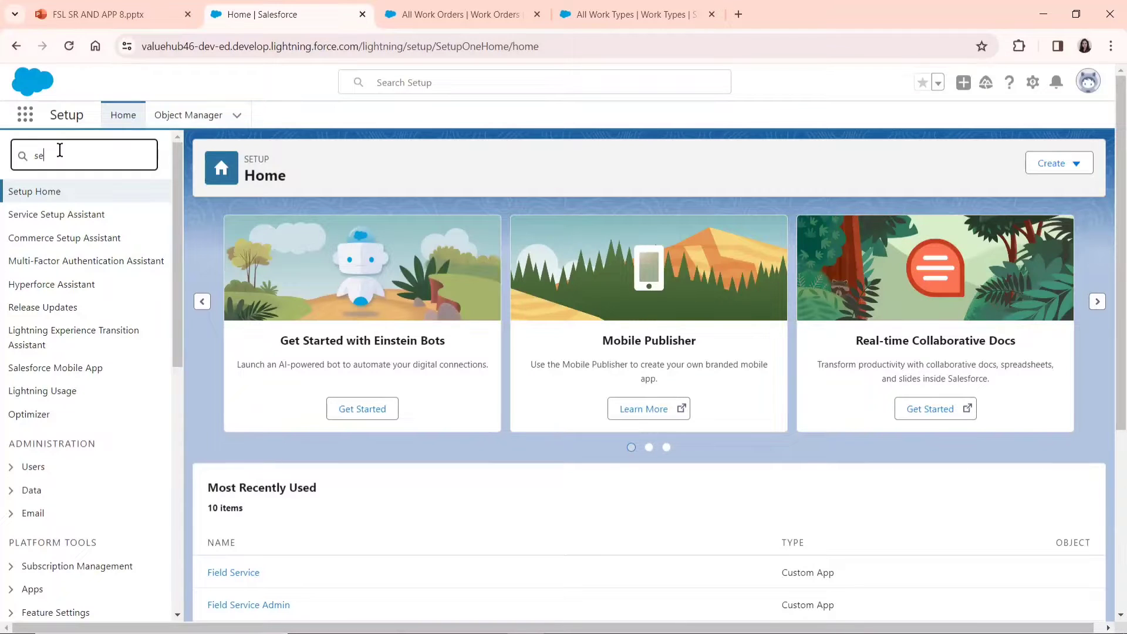
pyautogui.write('rvice re')
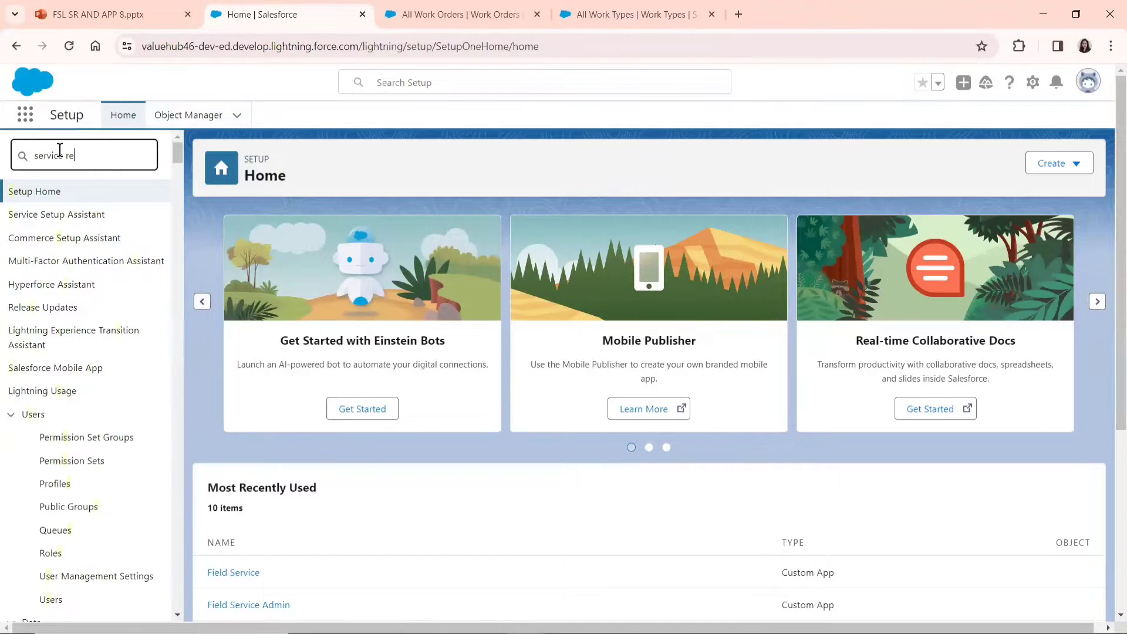
pyautogui.write('port')
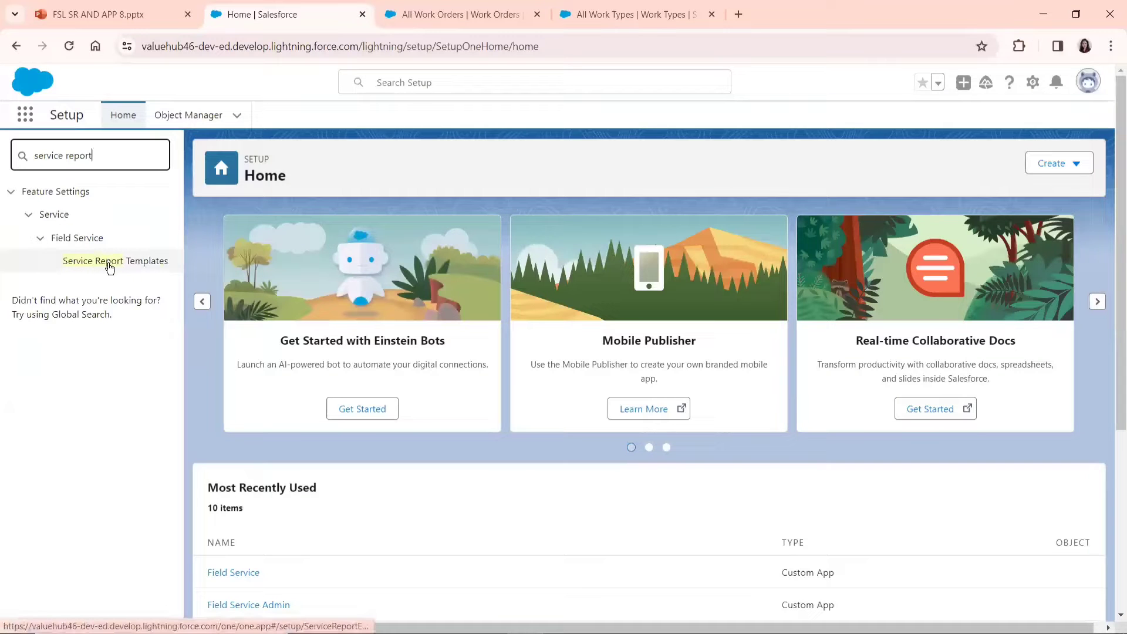
pyautogui.click(131, 262)
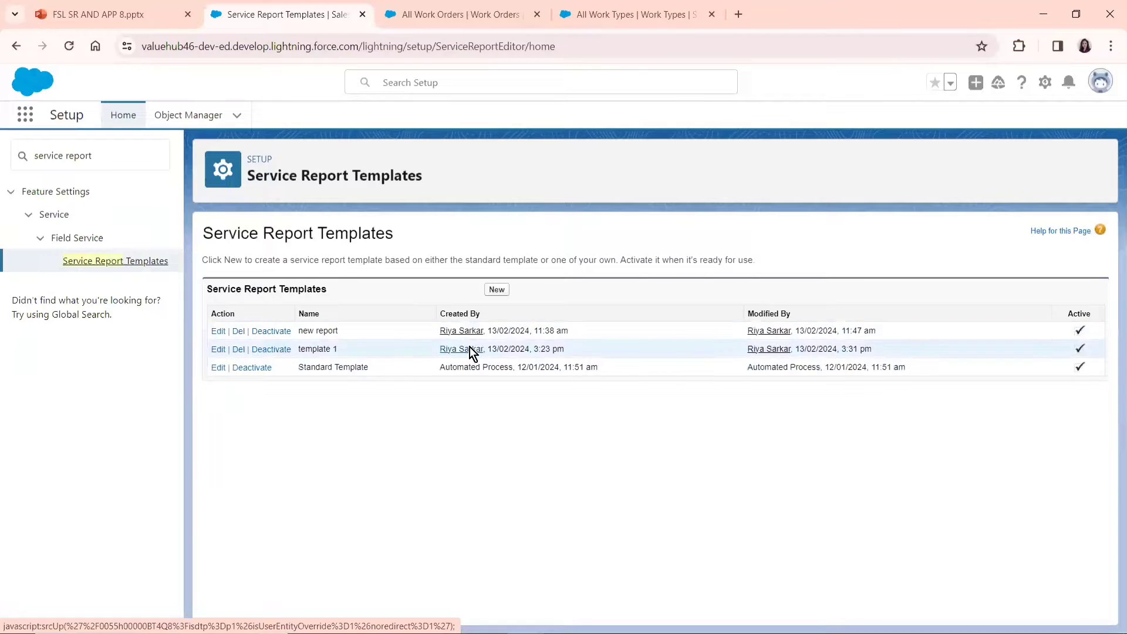
# Step: Create a service report template named 'template 2' based on Standard Template and save it
pyautogui.click(497, 290)
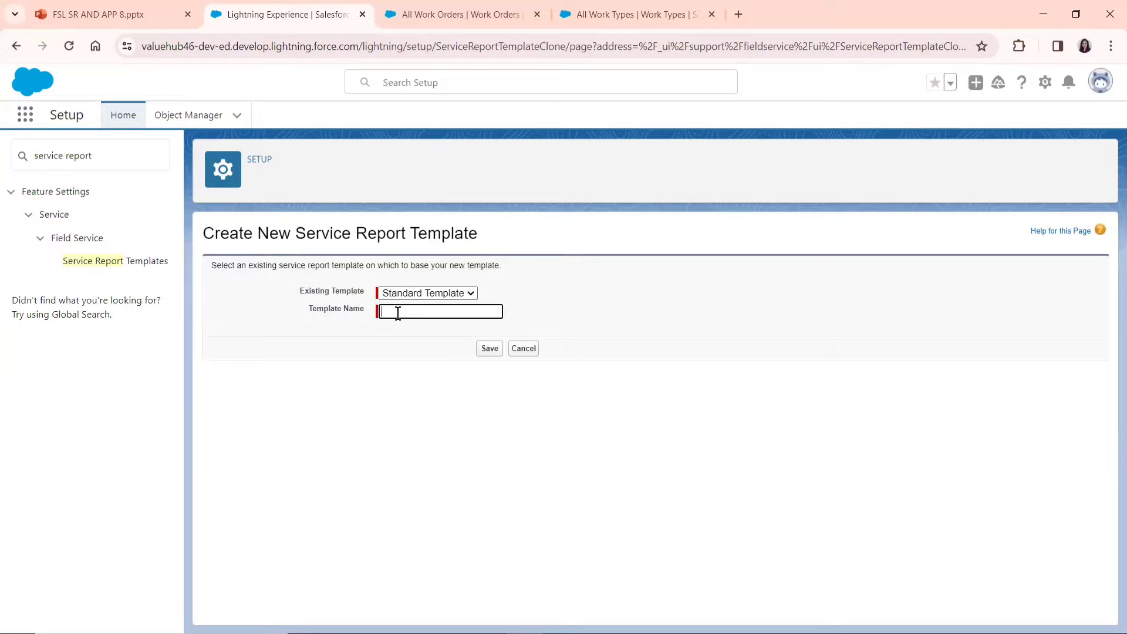
pyautogui.write('template 2')
pyautogui.click(391, 290)
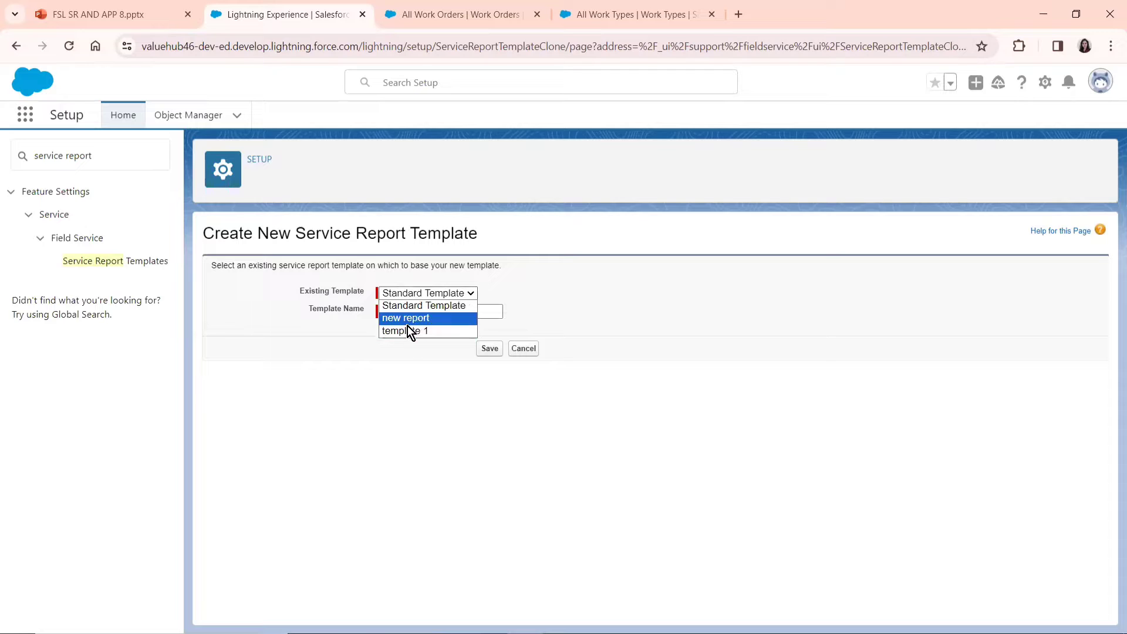
pyautogui.click(339, 328)
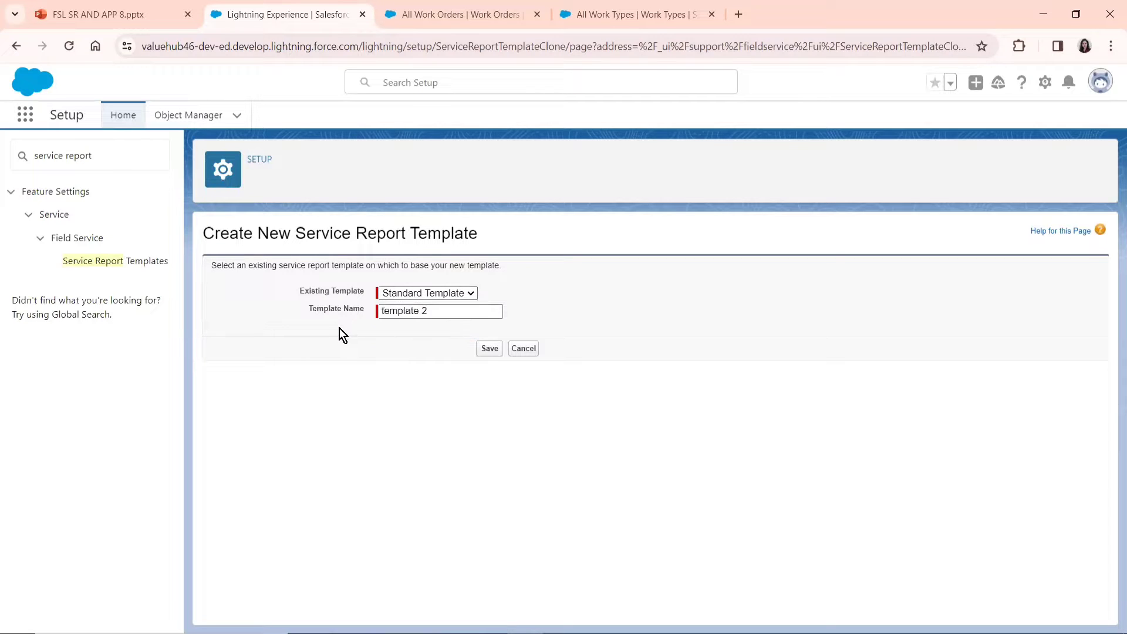
pyautogui.click(416, 291)
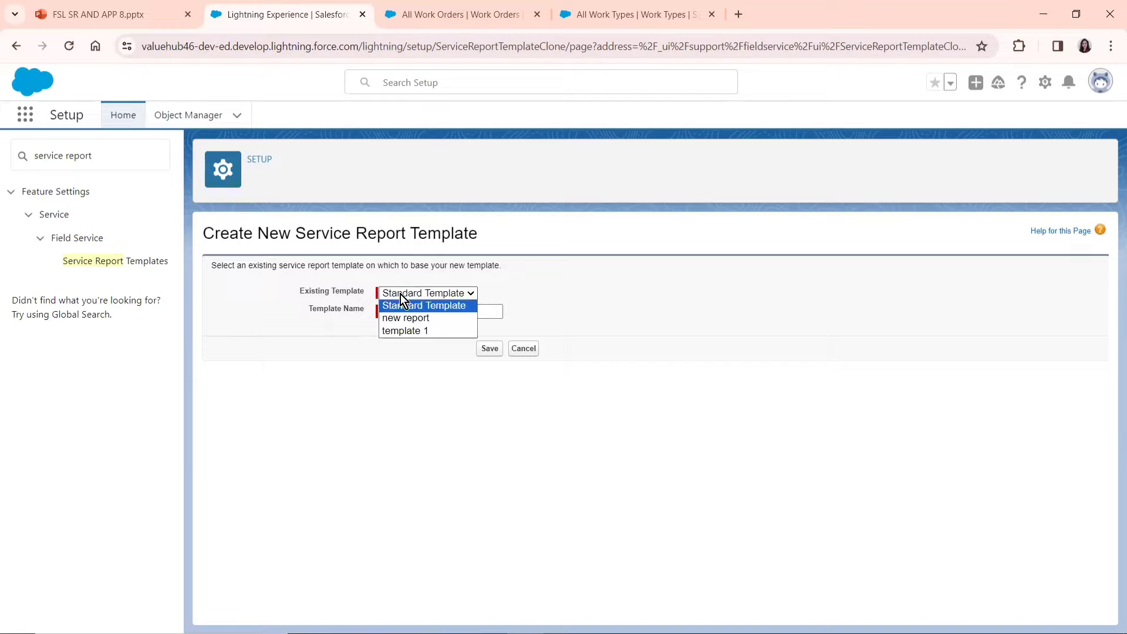
pyautogui.click(437, 304)
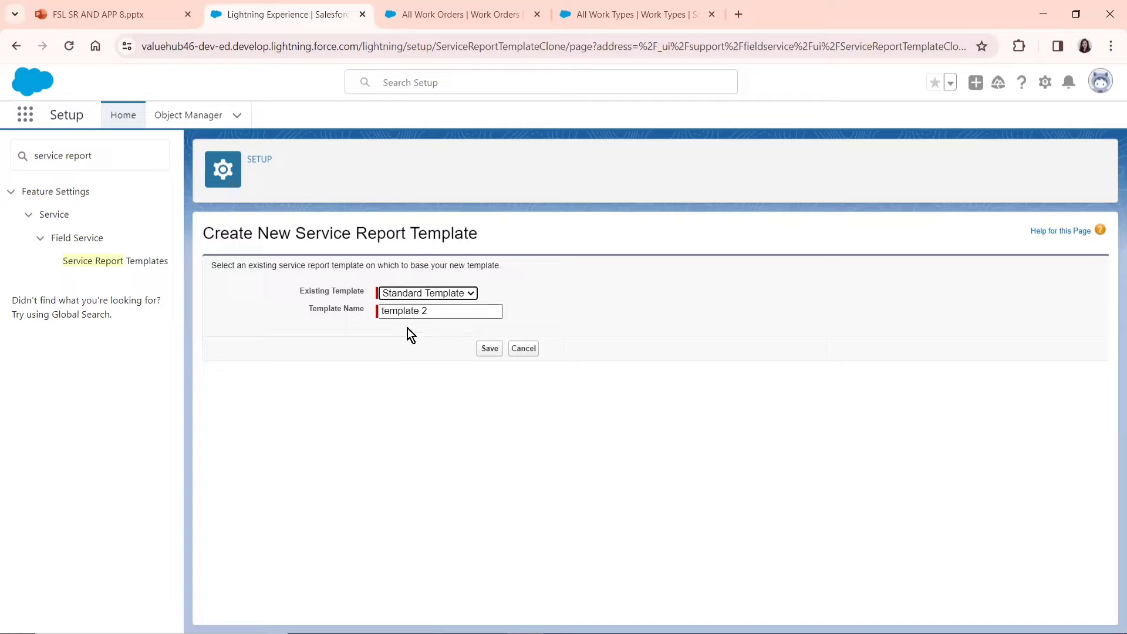
pyautogui.click(490, 349)
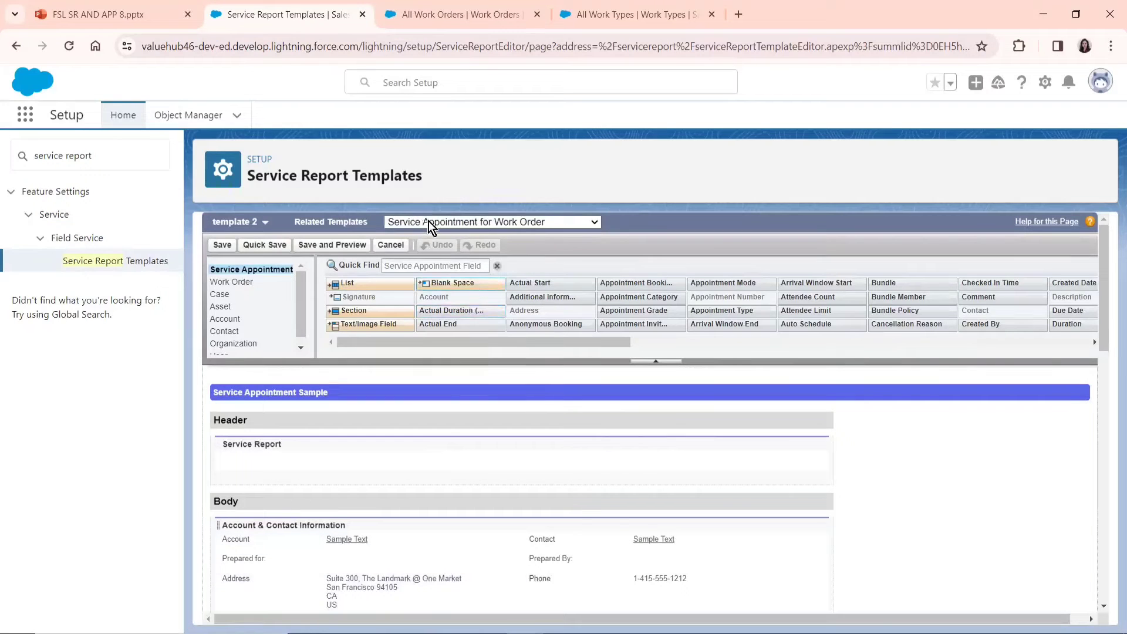
# Step: Switch template 2's related template to Work Order, briefly checking All Work Orders before returning
pyautogui.click(468, 223)
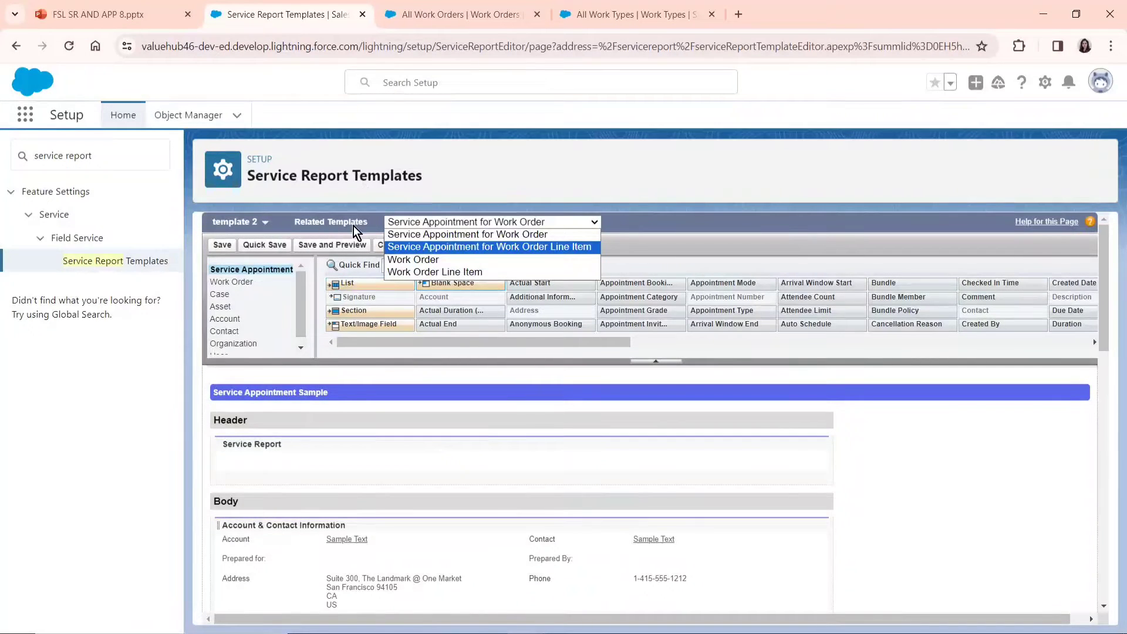
pyautogui.click(391, 207)
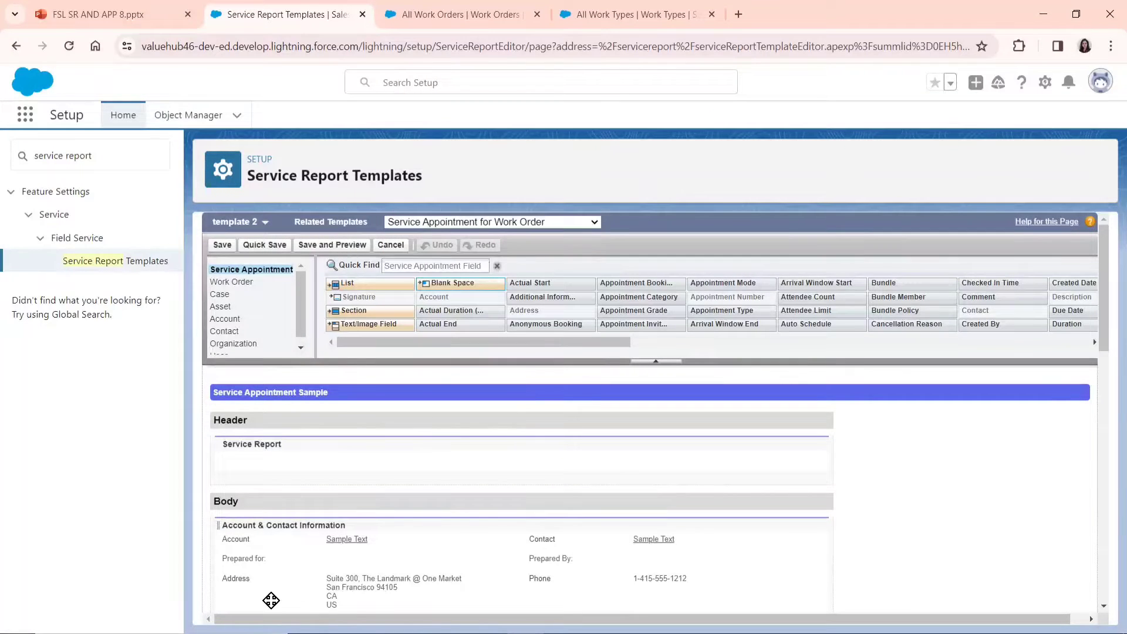
pyautogui.click(456, 224)
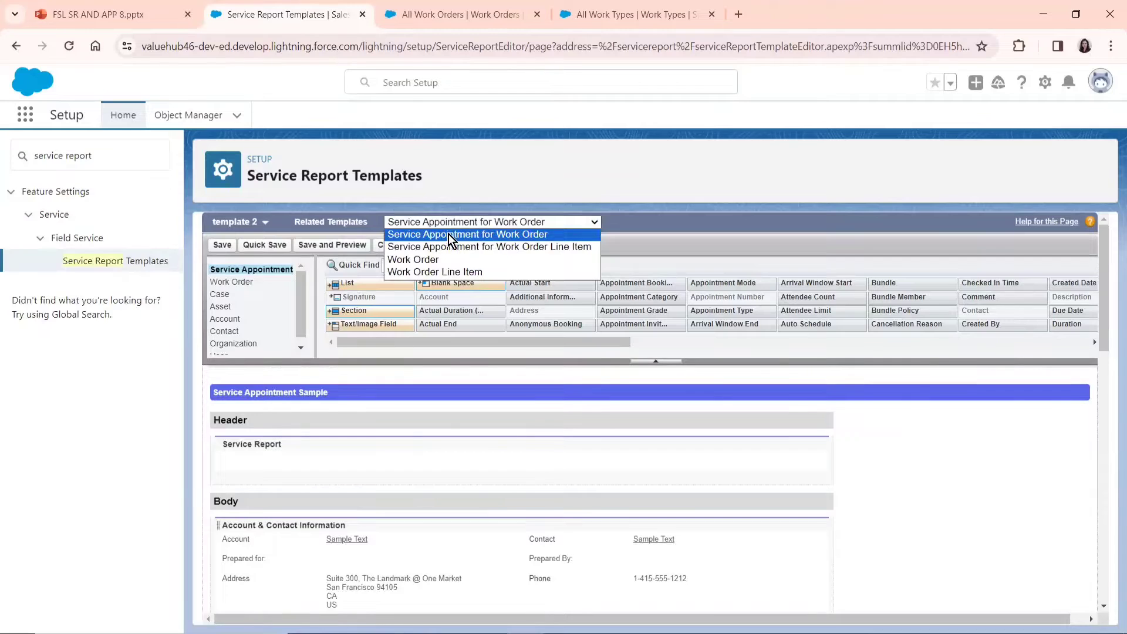
pyautogui.click(418, 236)
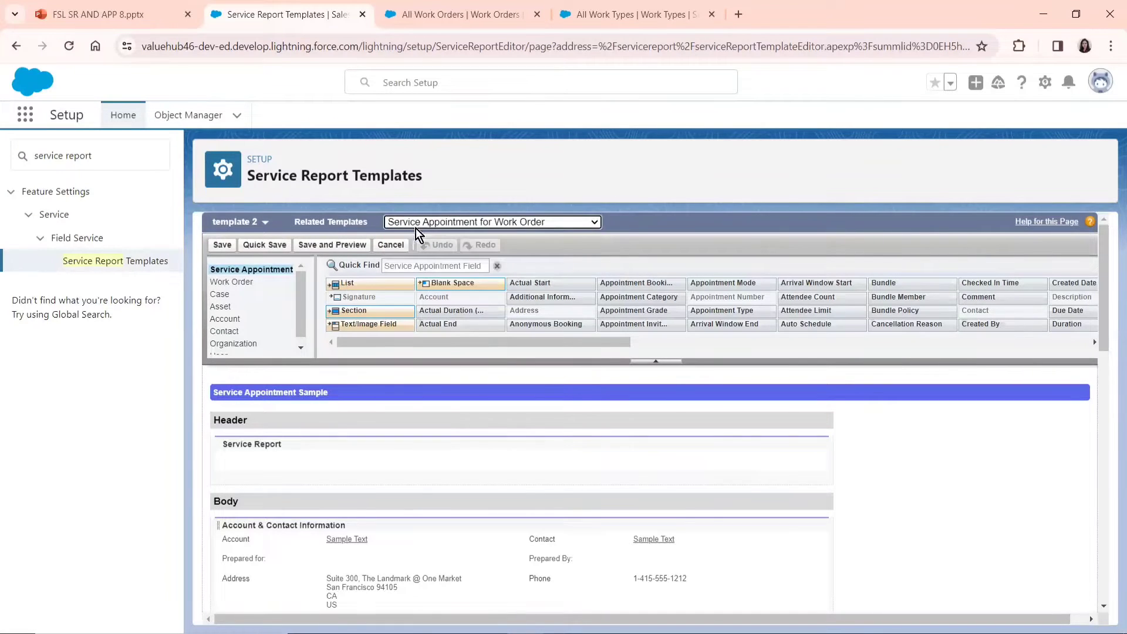
pyautogui.click(417, 222)
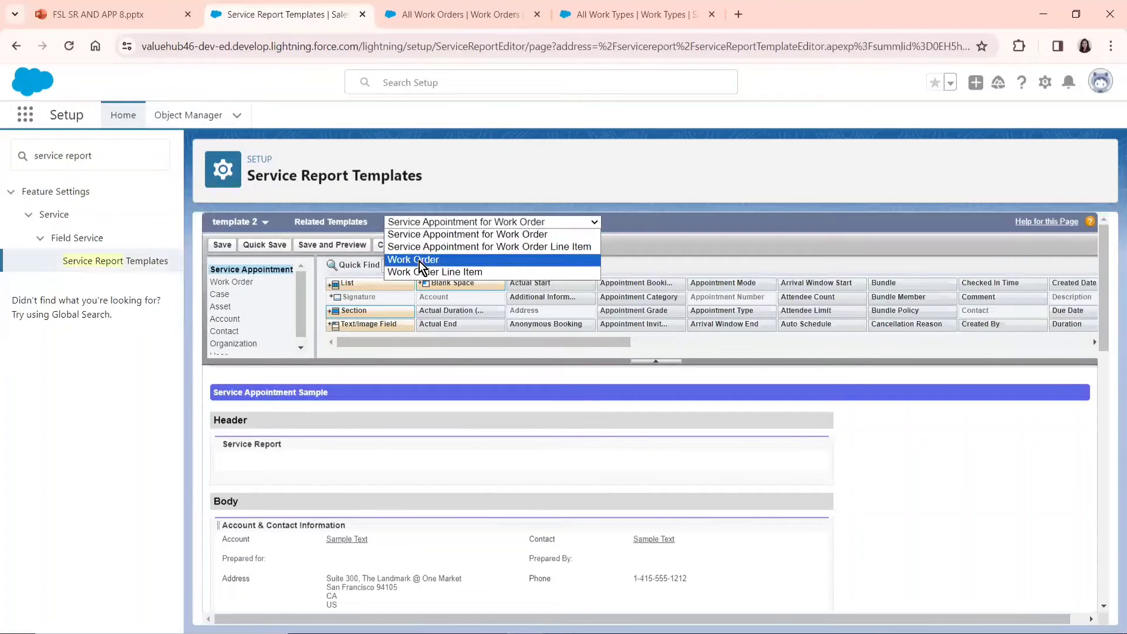
pyautogui.click(414, 260)
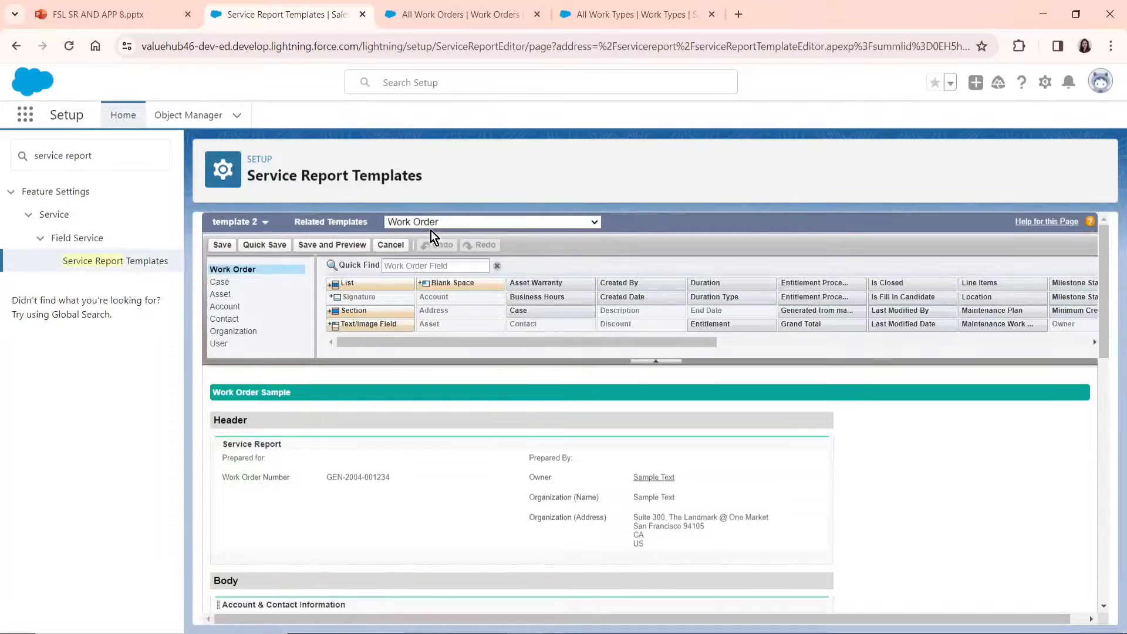
pyautogui.click(475, 14)
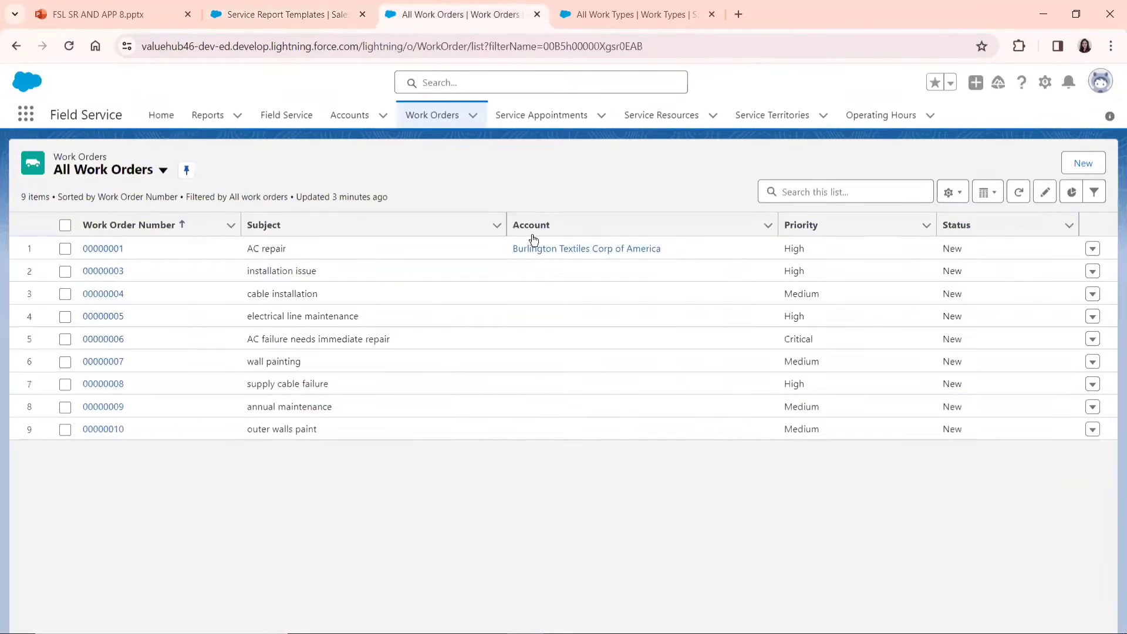
pyautogui.click(324, 10)
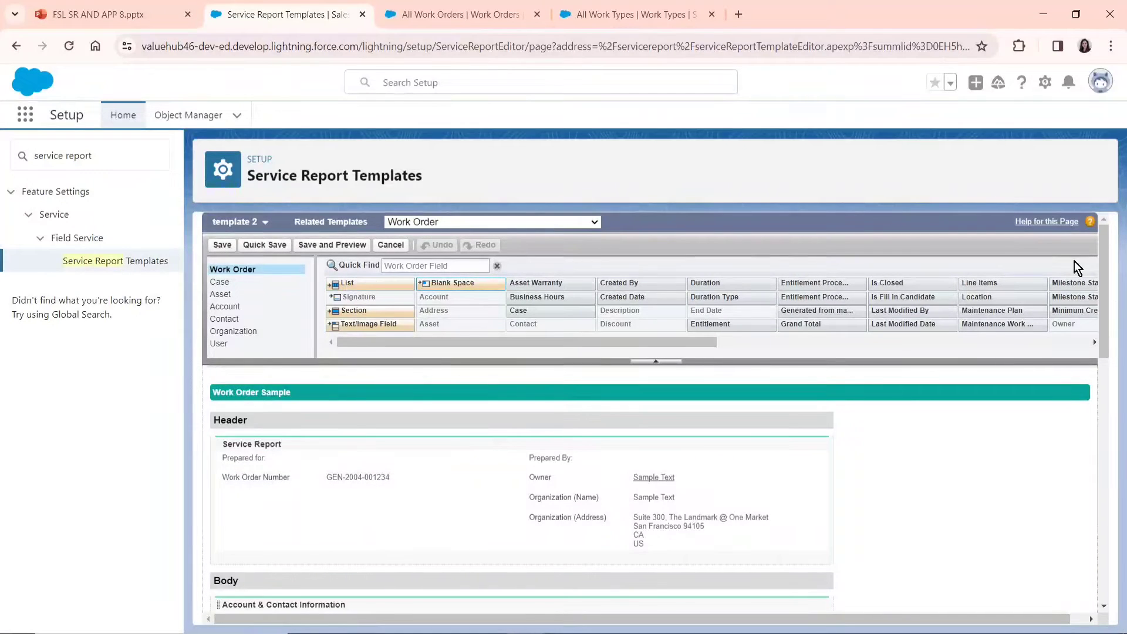
# Step: Drag a Text/Image Field into the Header section of the Work Order layout
pyautogui.moveTo(1108, 258)
pyautogui.mouseDown()
pyautogui.moveTo(1101, 319)
pyautogui.moveTo(1111, 269)
pyautogui.mouseUp()
pyautogui.moveTo(1107, 291); pyautogui.dragTo(1111, 584)
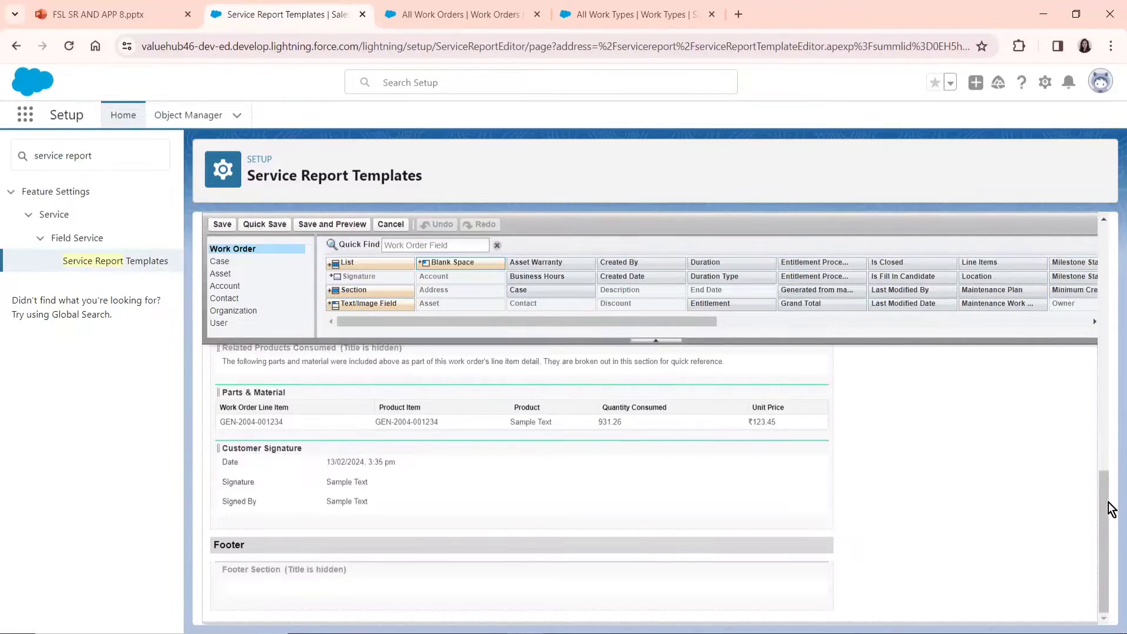
pyautogui.moveTo(1107, 503); pyautogui.dragTo(1107, 232)
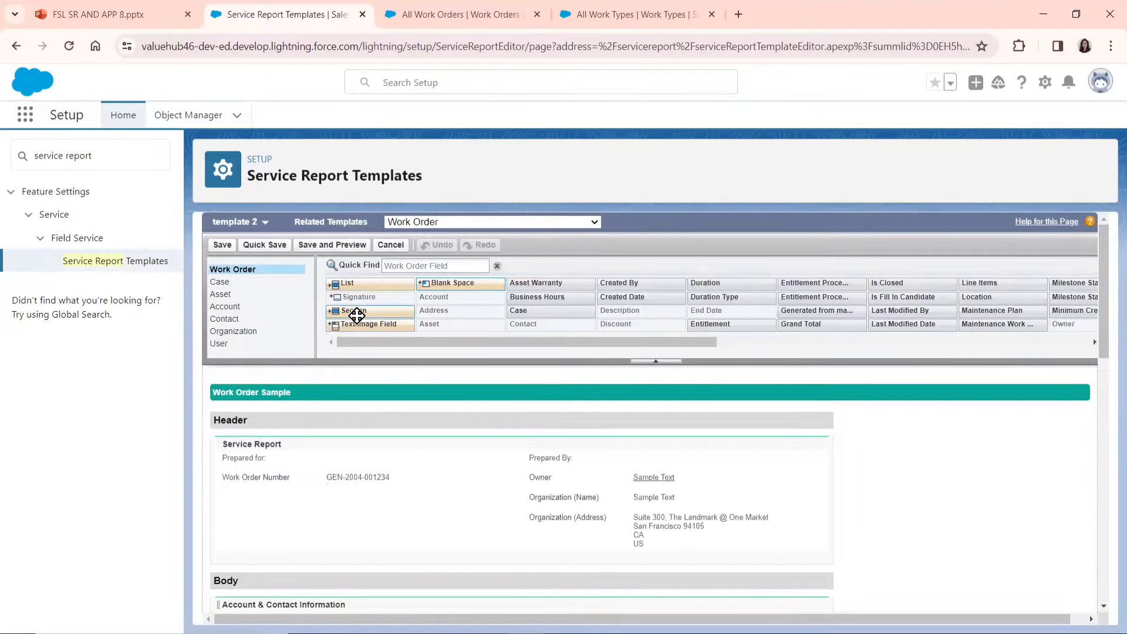
pyautogui.moveTo(359, 323); pyautogui.dragTo(257, 491)
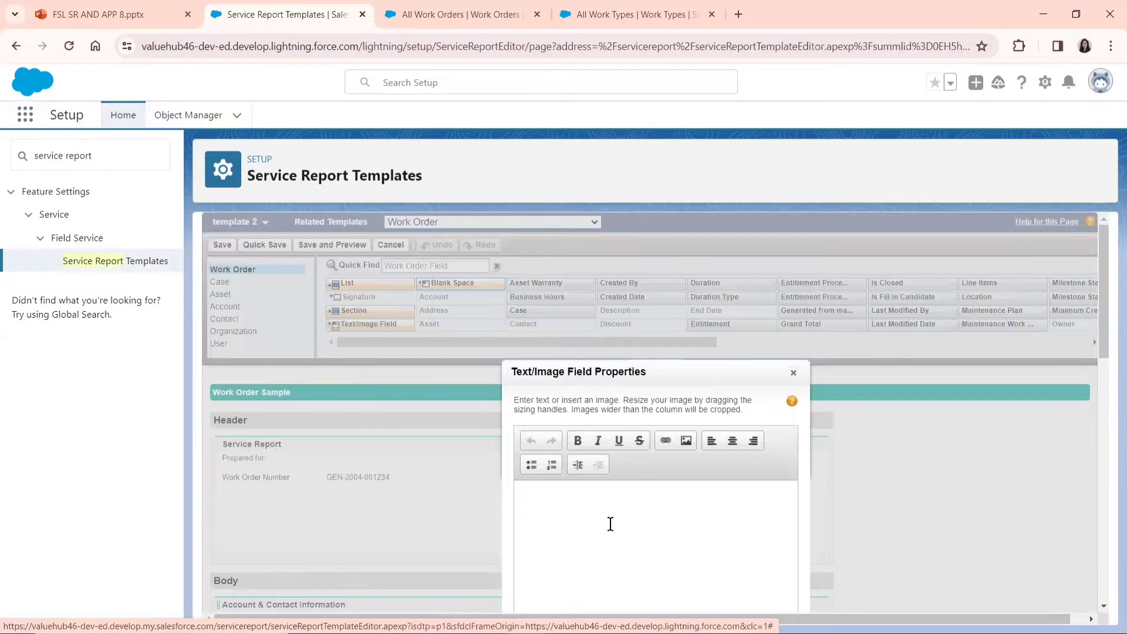
# Step: Enter 'SALESFORCE TEMPLATE' as bold, italic, underlined text and add a new line below
pyautogui.moveTo(1102, 276); pyautogui.dragTo(1100, 315)
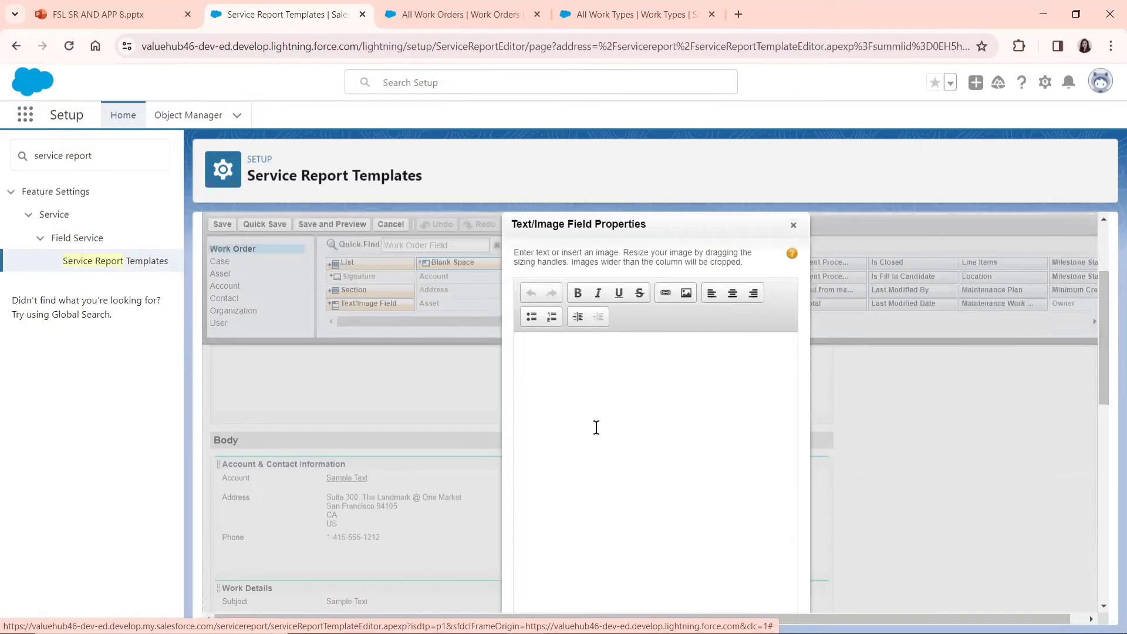
pyautogui.click(600, 294)
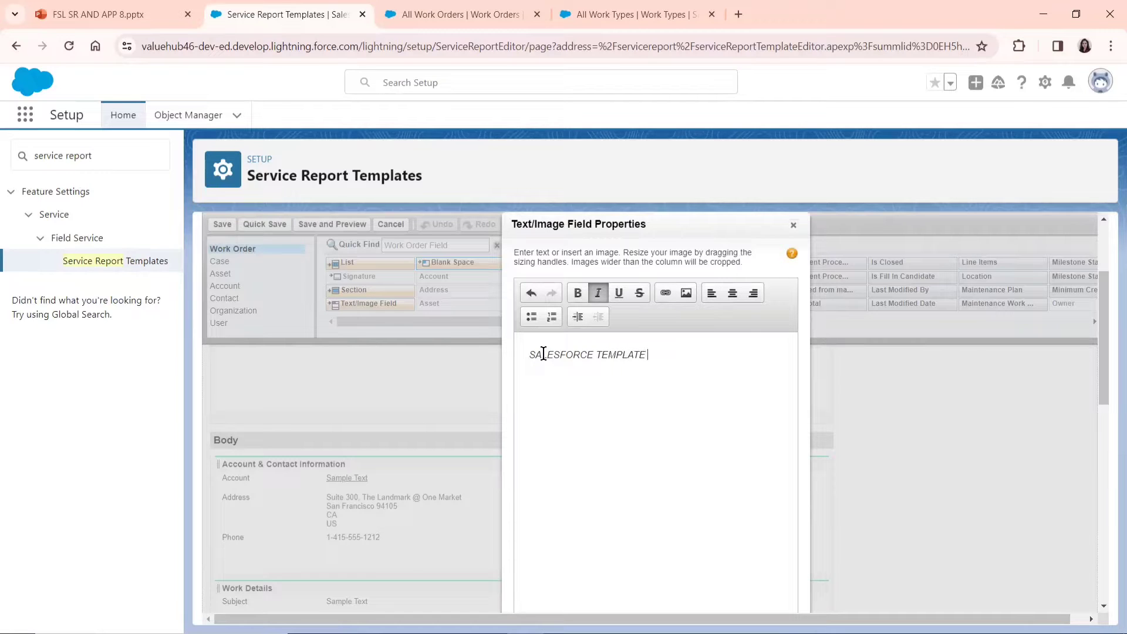
pyautogui.moveTo(659, 351); pyautogui.dragTo(531, 355)
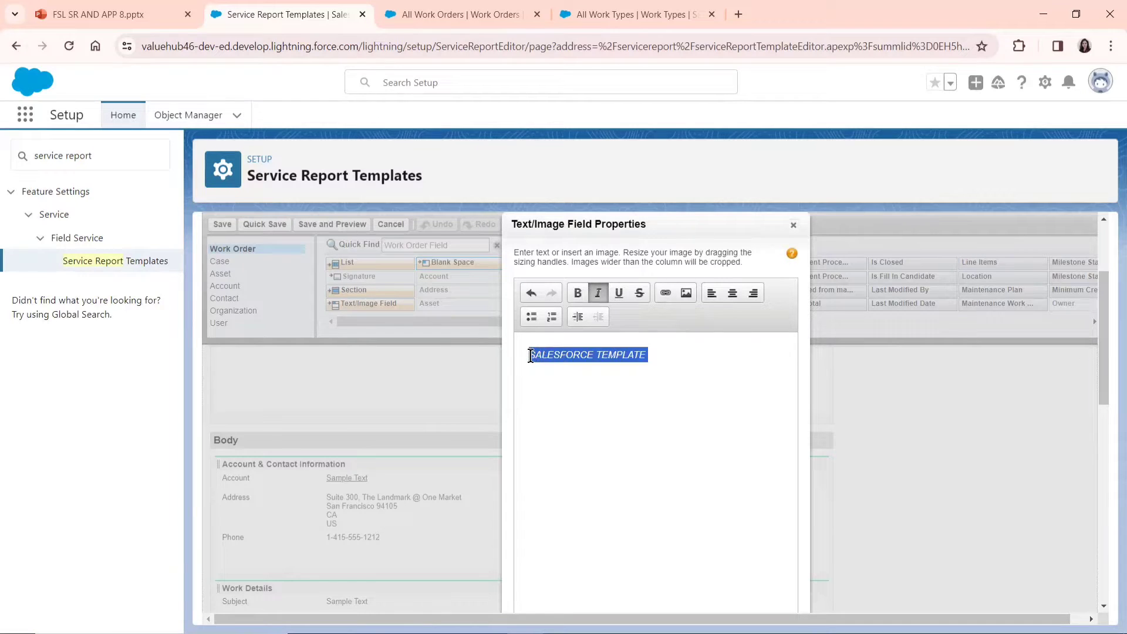
pyautogui.click(577, 296)
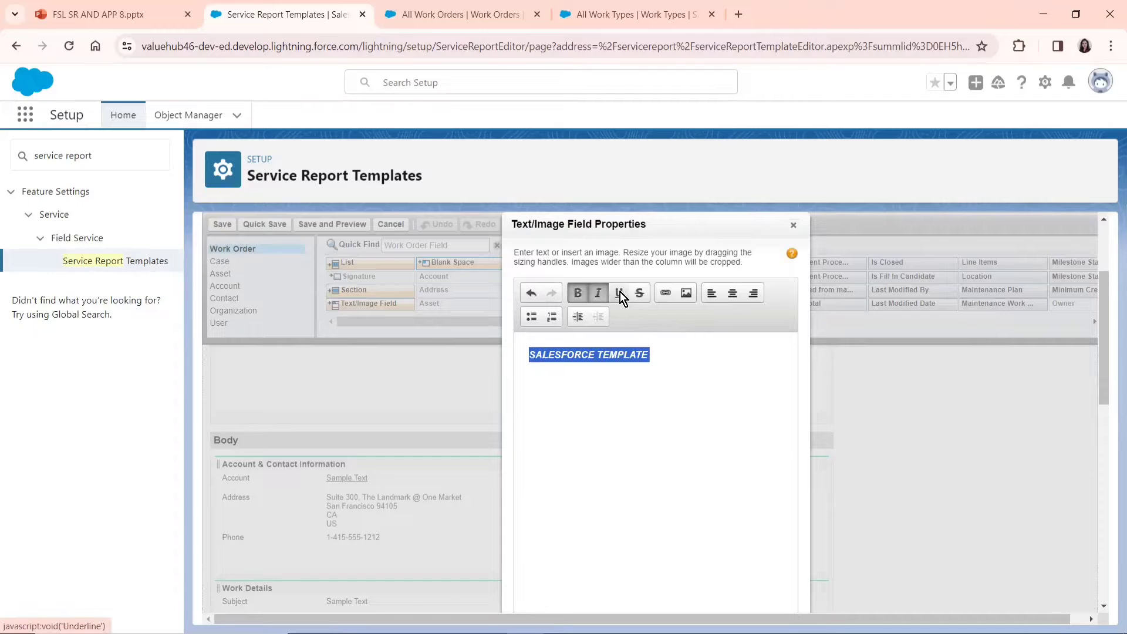
pyautogui.click(619, 292)
pyautogui.click(659, 362)
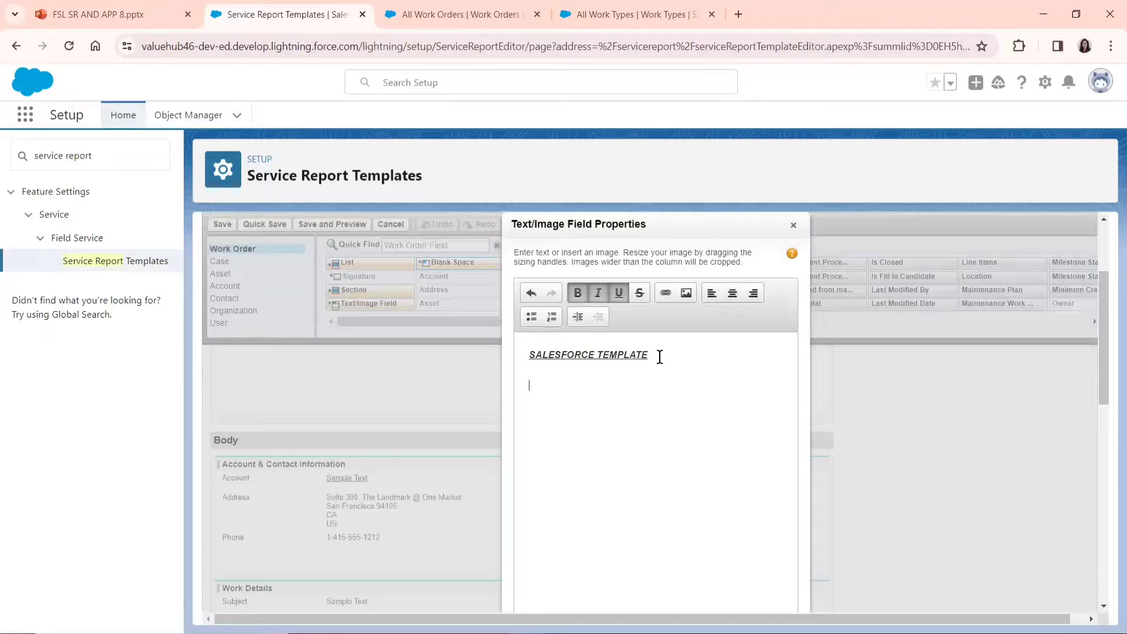
pyautogui.press('Return')
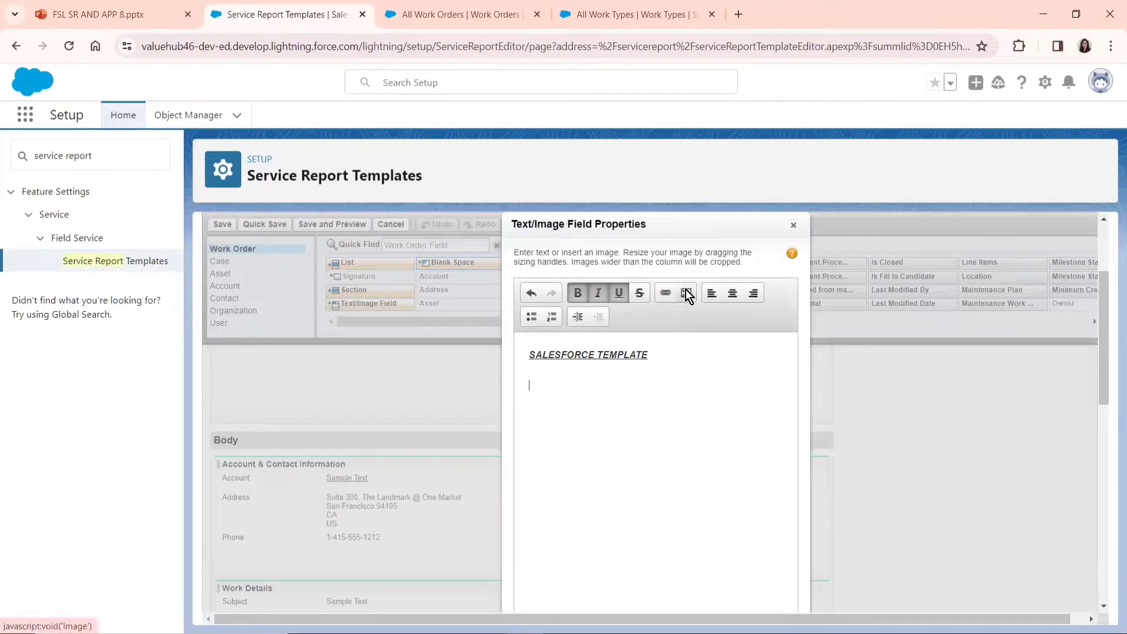
# Step: Insert 'new logo here.png' from Pictures > Screenshots into the Text/Image Field
pyautogui.click(687, 294)
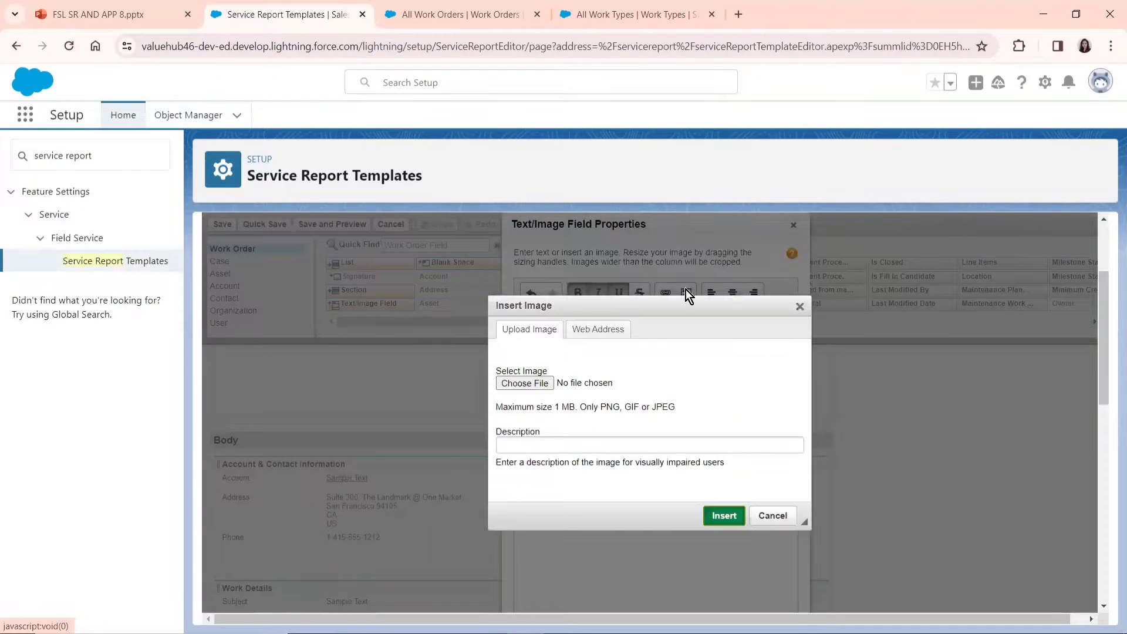
pyautogui.click(522, 382)
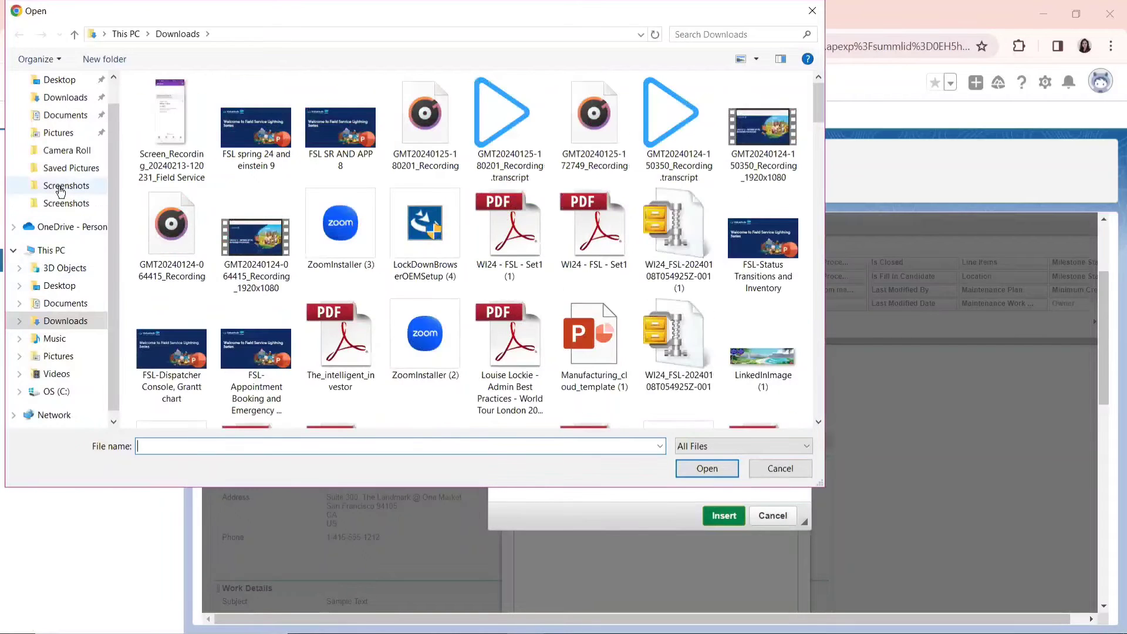
pyautogui.click(62, 187)
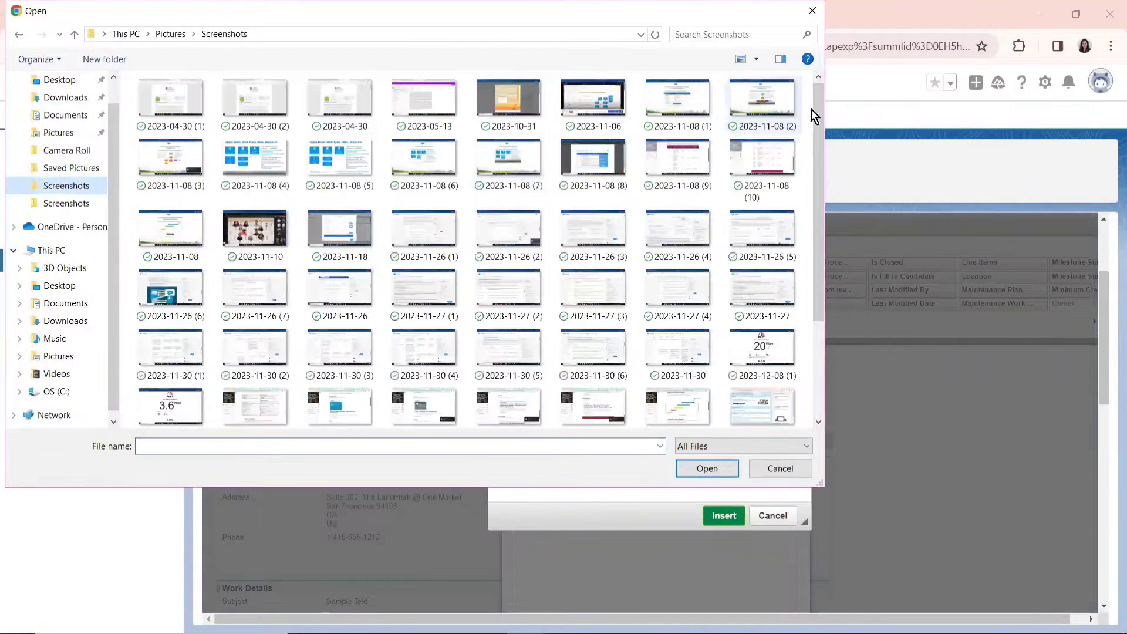
pyautogui.scroll(-5, 810, 176)
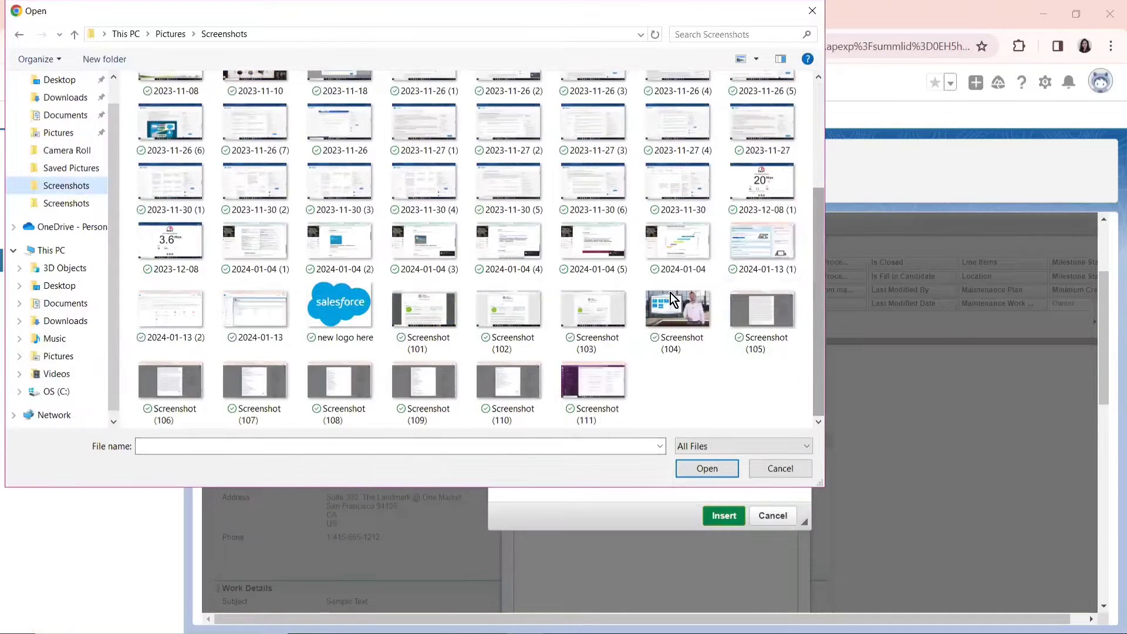
pyautogui.click(325, 302)
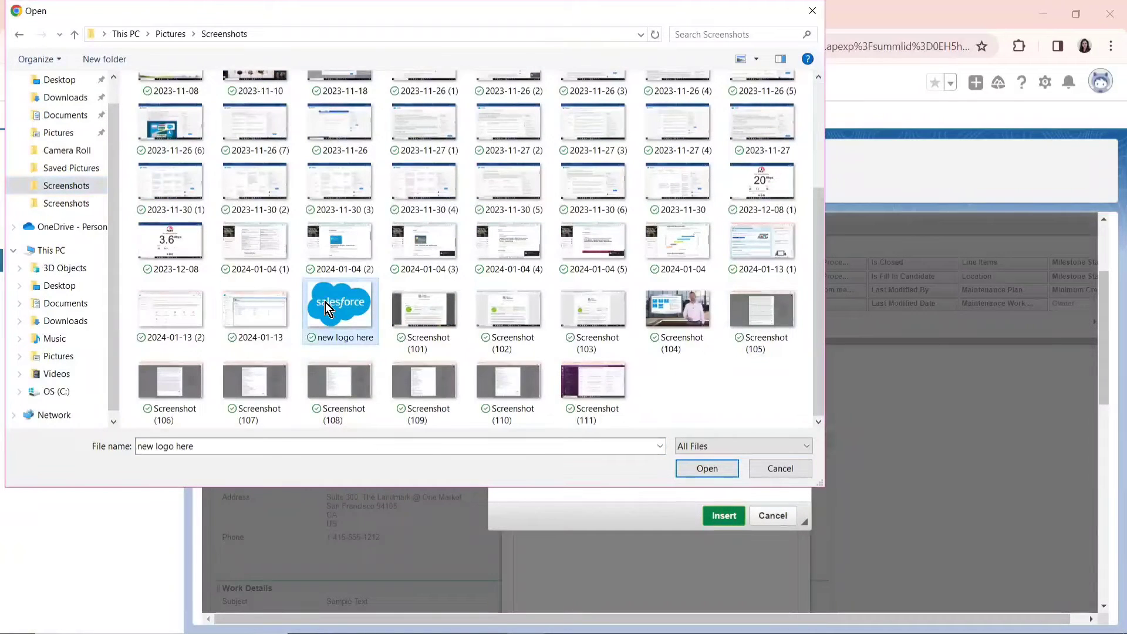
pyautogui.click(711, 467)
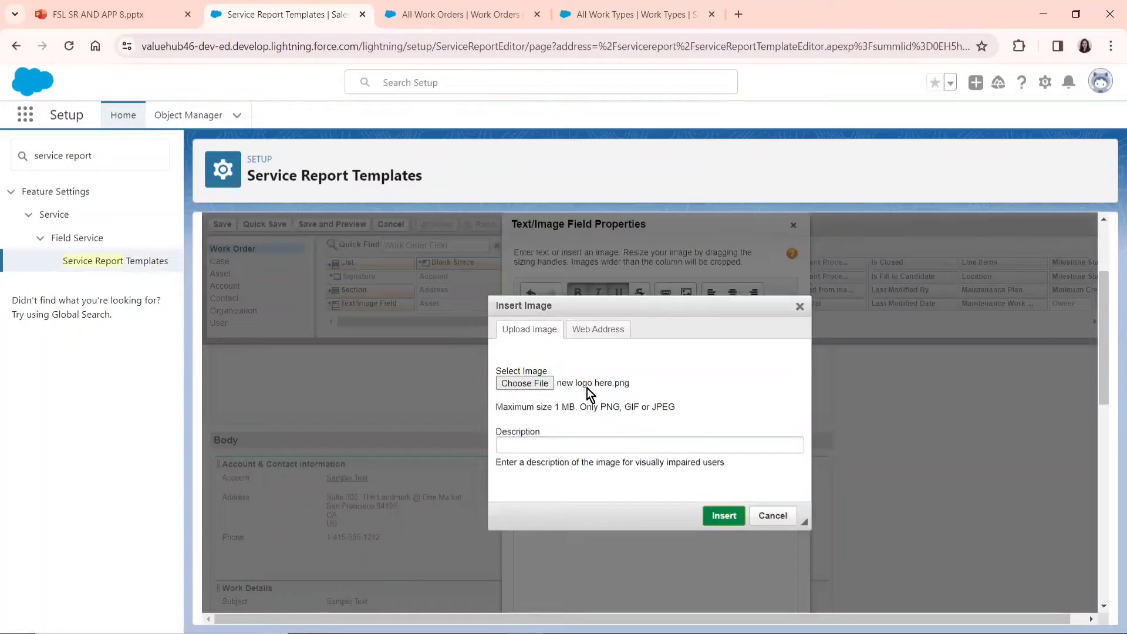
pyautogui.click(720, 516)
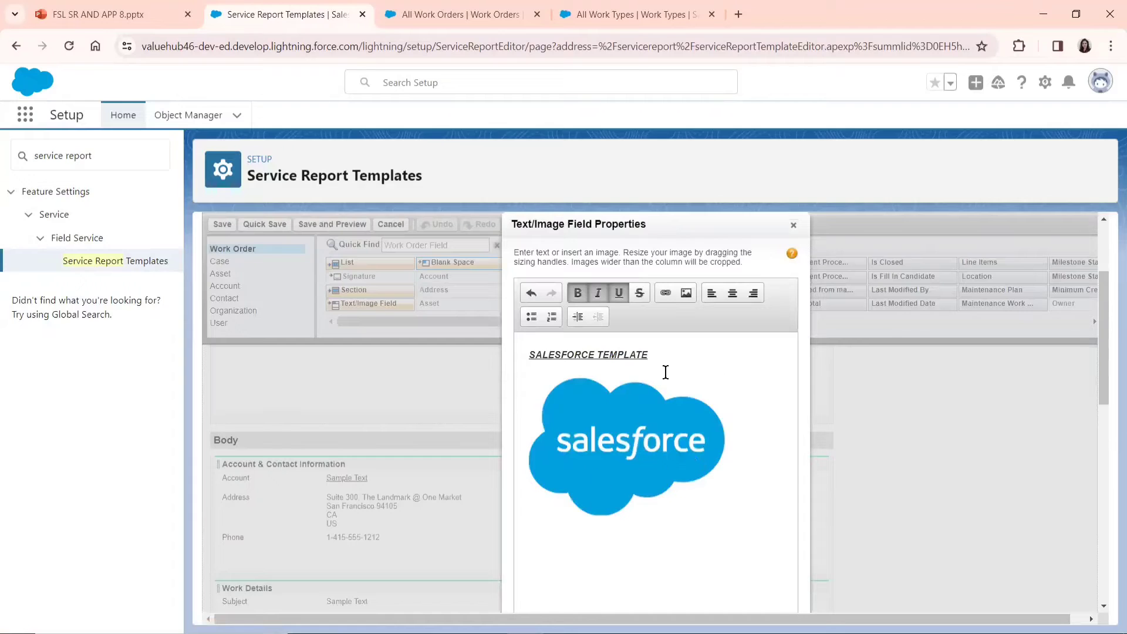
# Step: Zoom Chrome out to 80% and confirm the Text/Image Field with OK
pyautogui.moveTo(1107, 284); pyautogui.dragTo(1101, 372)
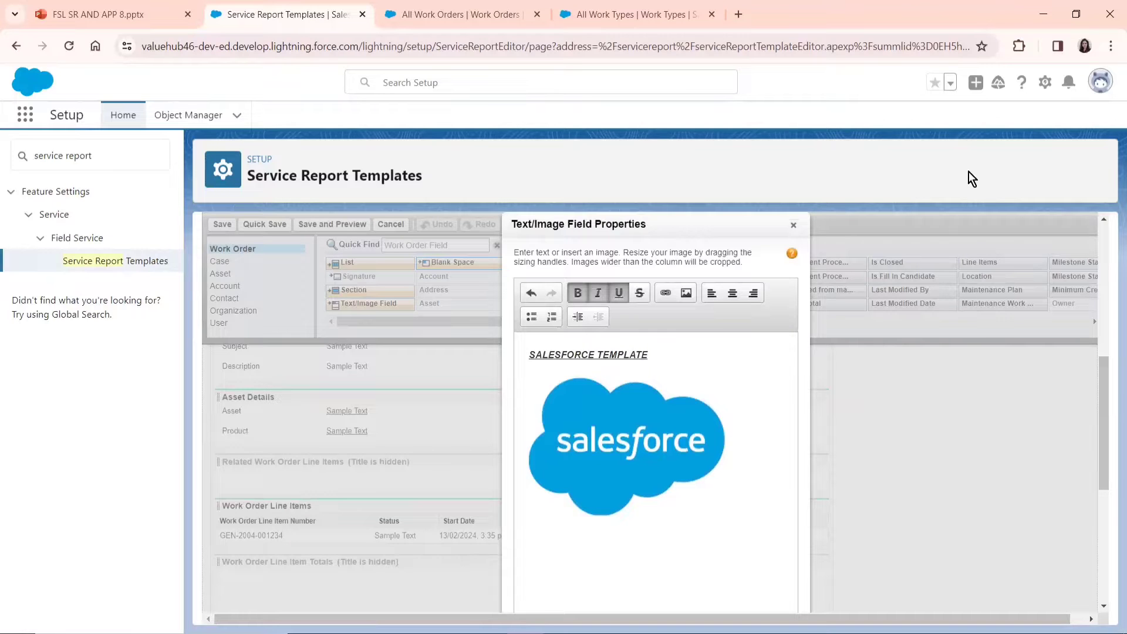
pyautogui.click(1111, 45)
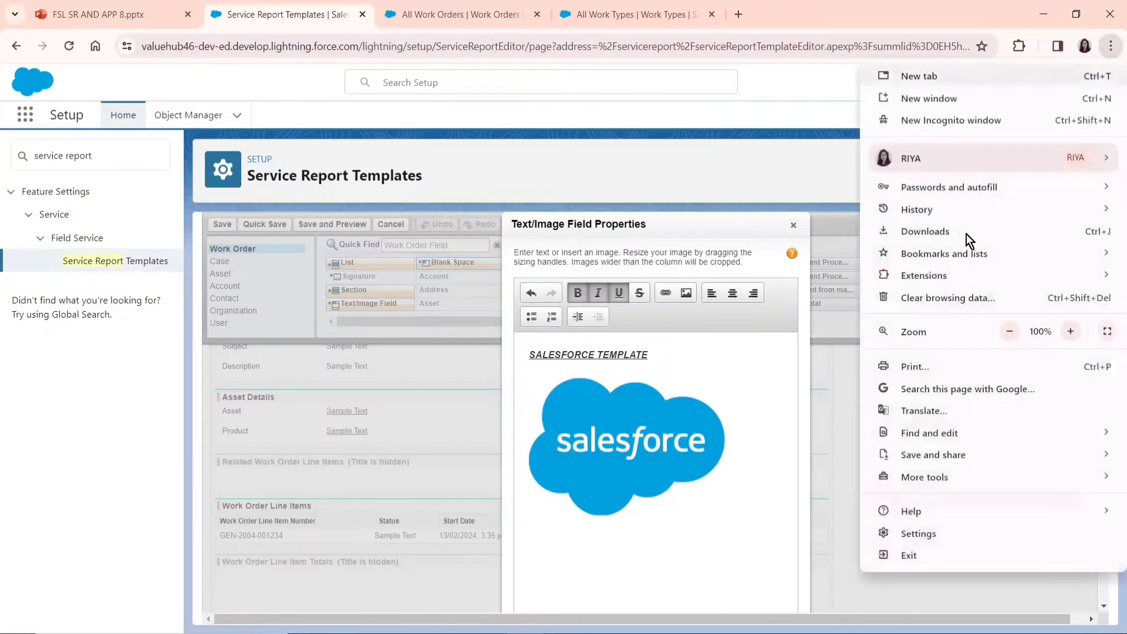
pyautogui.click(1005, 326)
pyautogui.click(1005, 326)
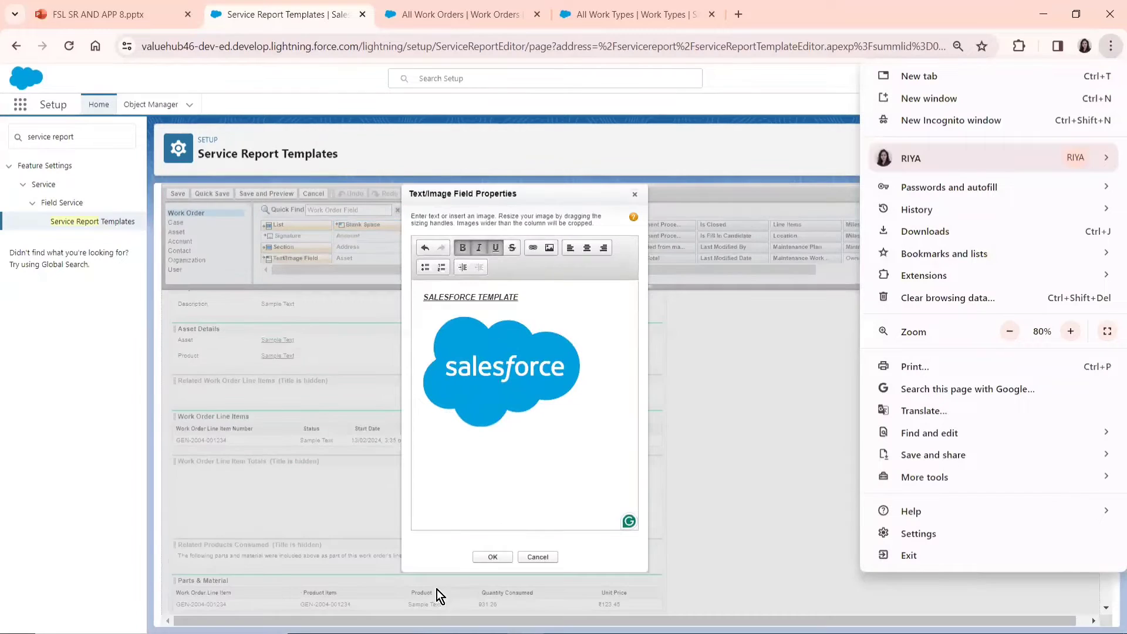
pyautogui.click(492, 559)
pyautogui.click(492, 558)
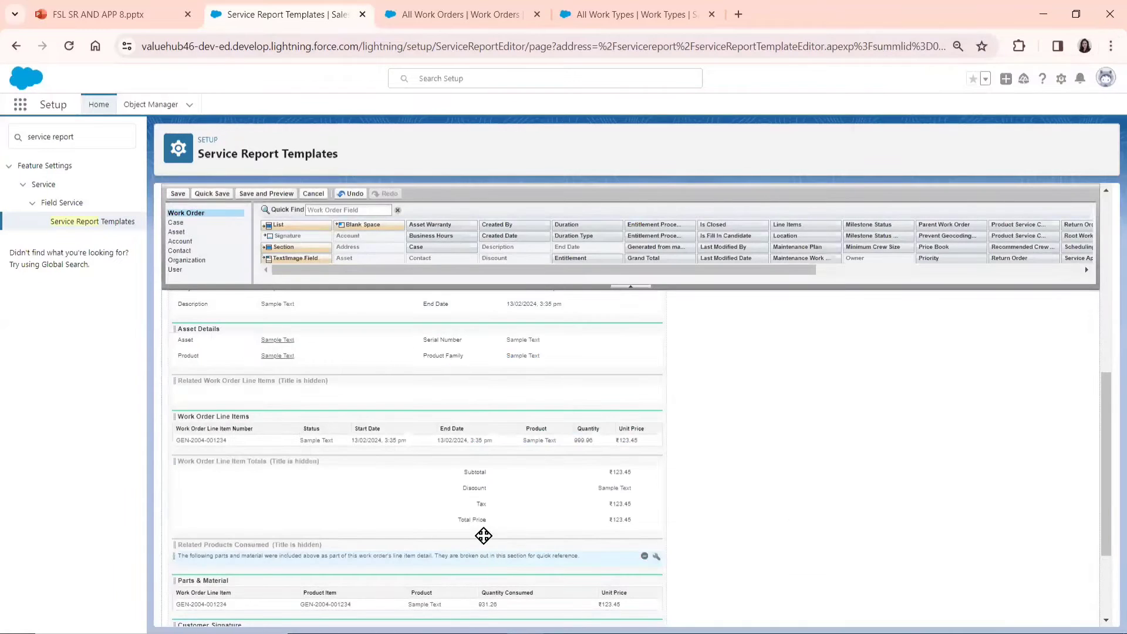
# Step: Reset Chrome's page zoom back to 100%
pyautogui.click(1111, 46)
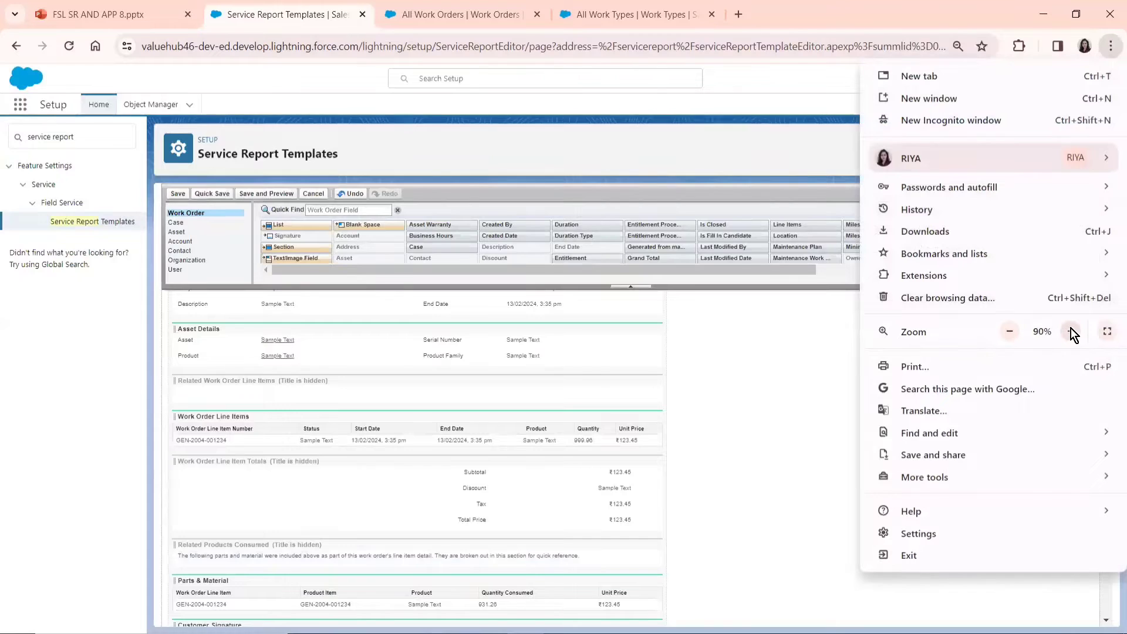
pyautogui.click(1070, 331)
pyautogui.click(1070, 331)
pyautogui.click(841, 385)
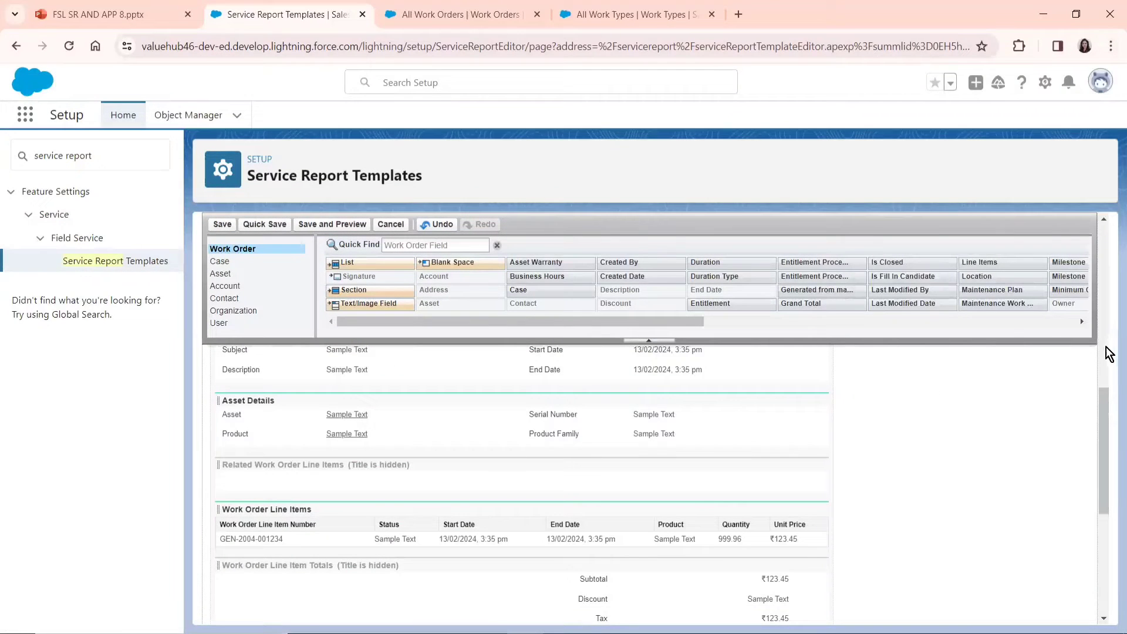
pyautogui.moveTo(1101, 420); pyautogui.dragTo(1110, 279)
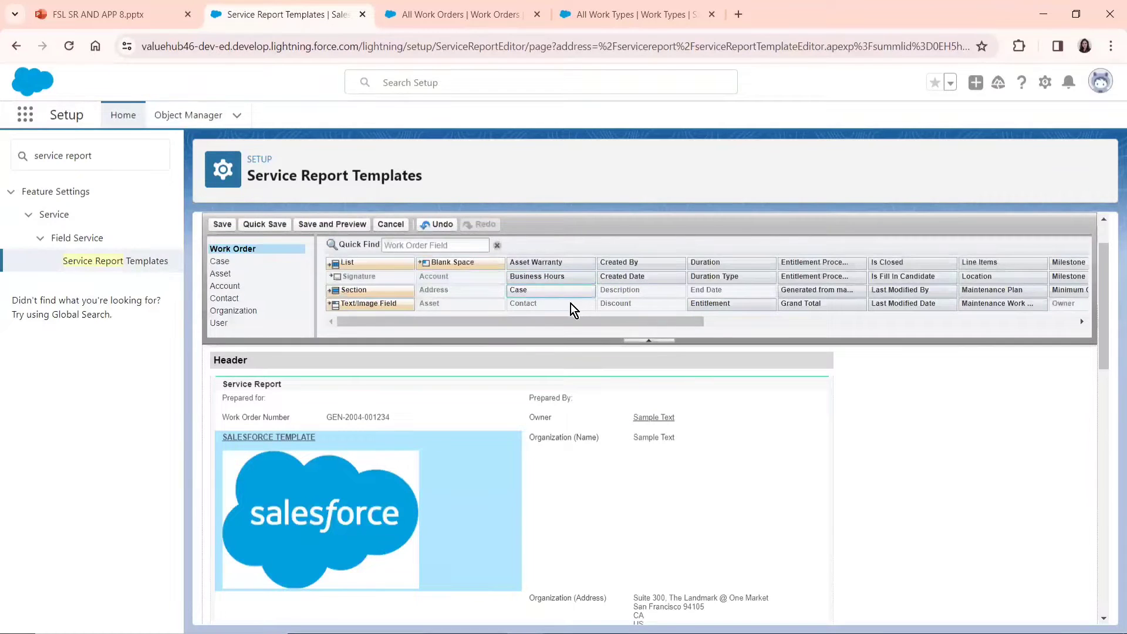
pyautogui.moveTo(1105, 271); pyautogui.dragTo(1068, 372)
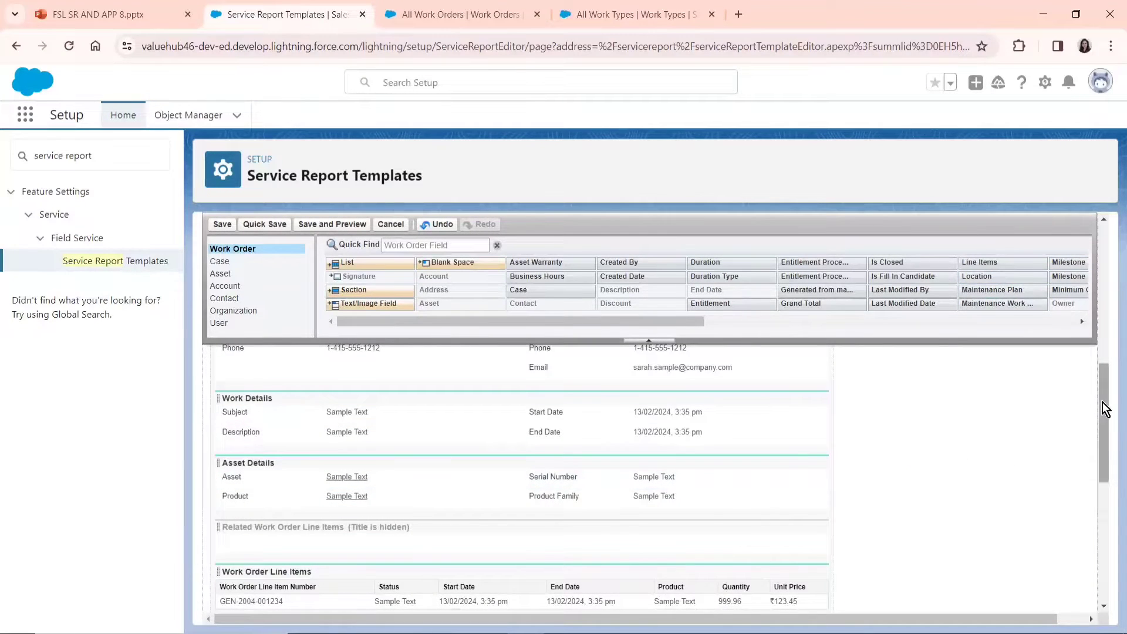
pyautogui.moveTo(1106, 409); pyautogui.dragTo(1105, 270)
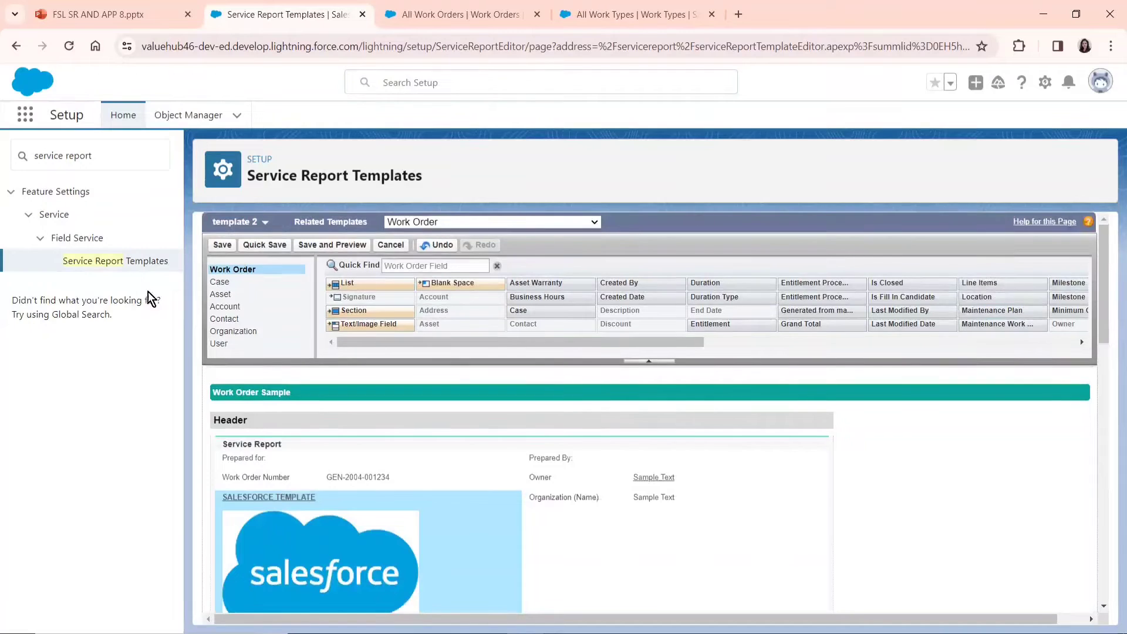
# Step: Save template 2 and activate it in the Service Report Templates list
pyautogui.click(222, 245)
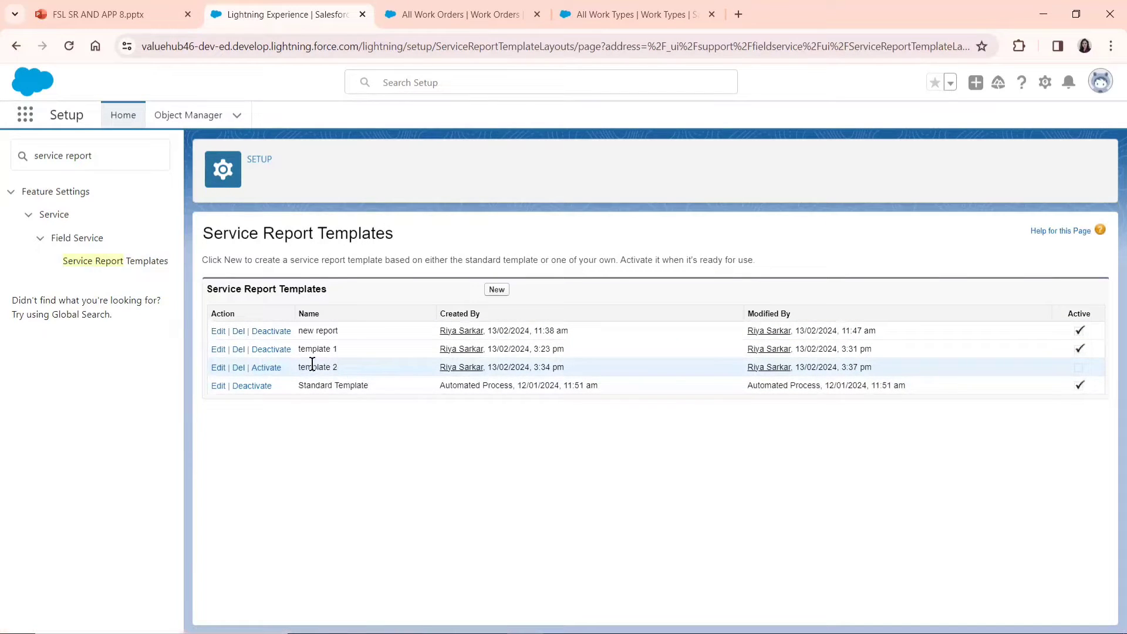
pyautogui.click(263, 368)
pyautogui.click(449, 13)
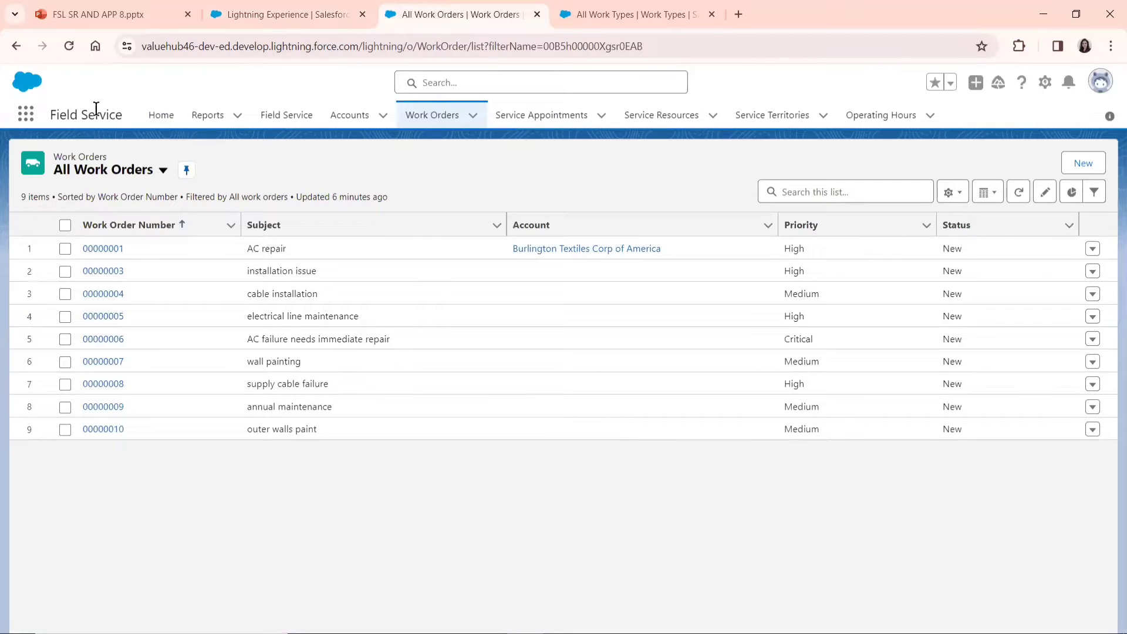
# Step: Reload All Work Orders, open work order 00000001 (AC repair) and show its Related tab
pyautogui.click(68, 45)
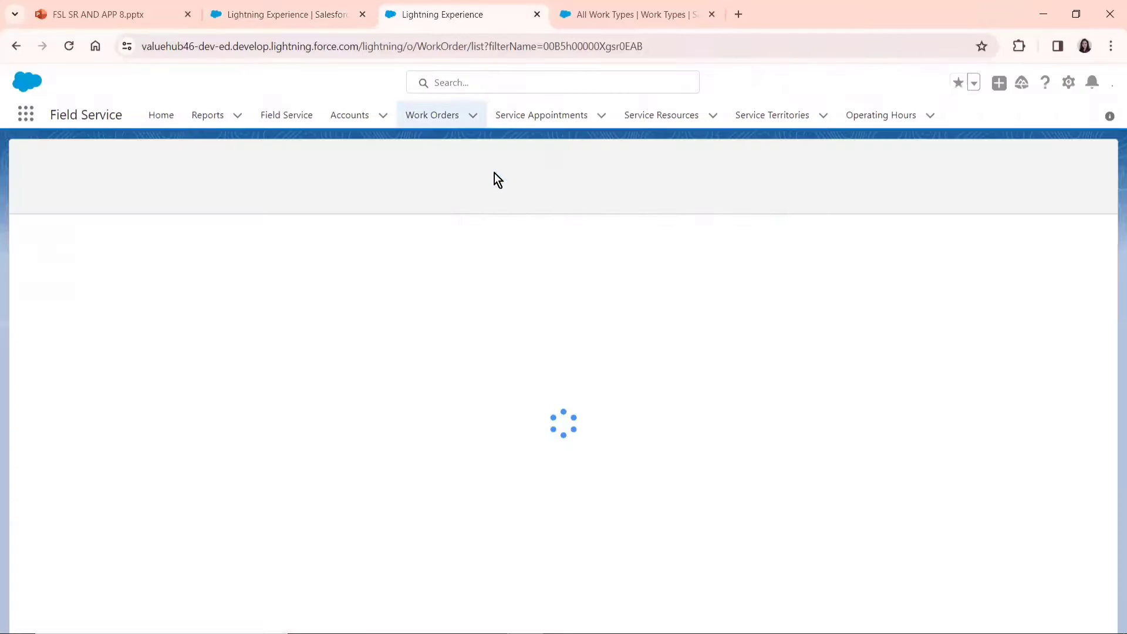
pyautogui.click(429, 119)
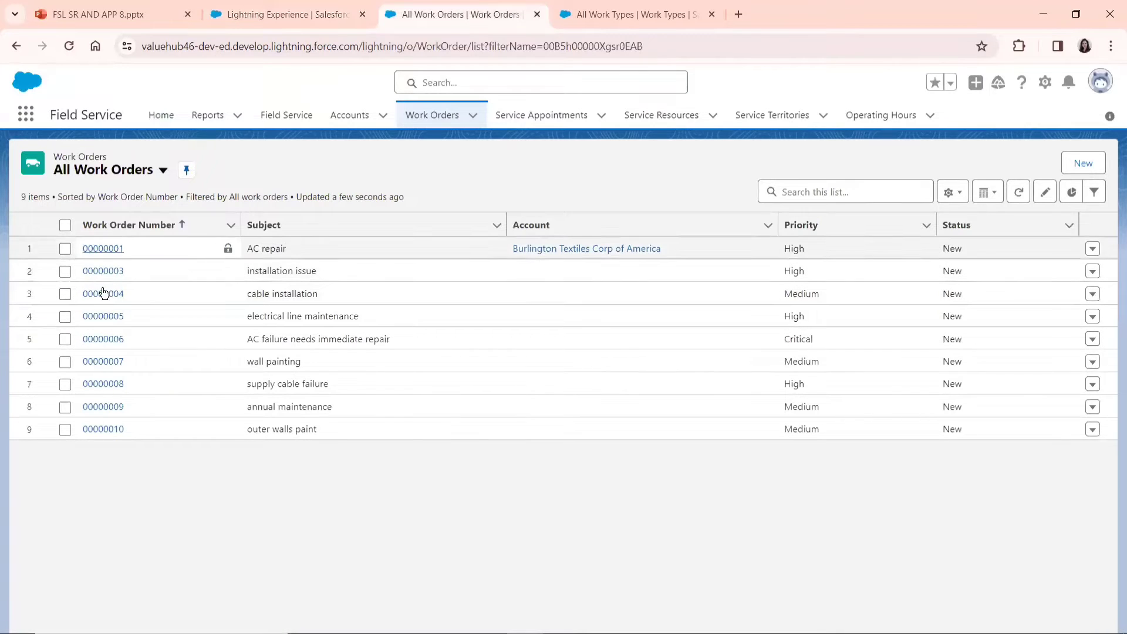
pyautogui.click(103, 248)
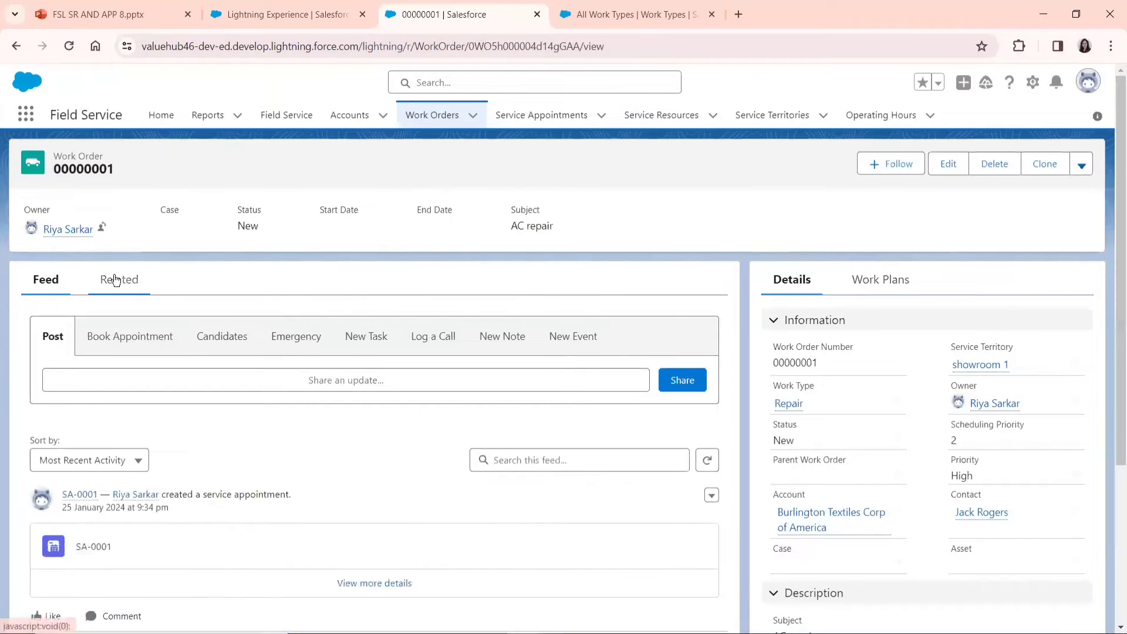
pyautogui.click(116, 280)
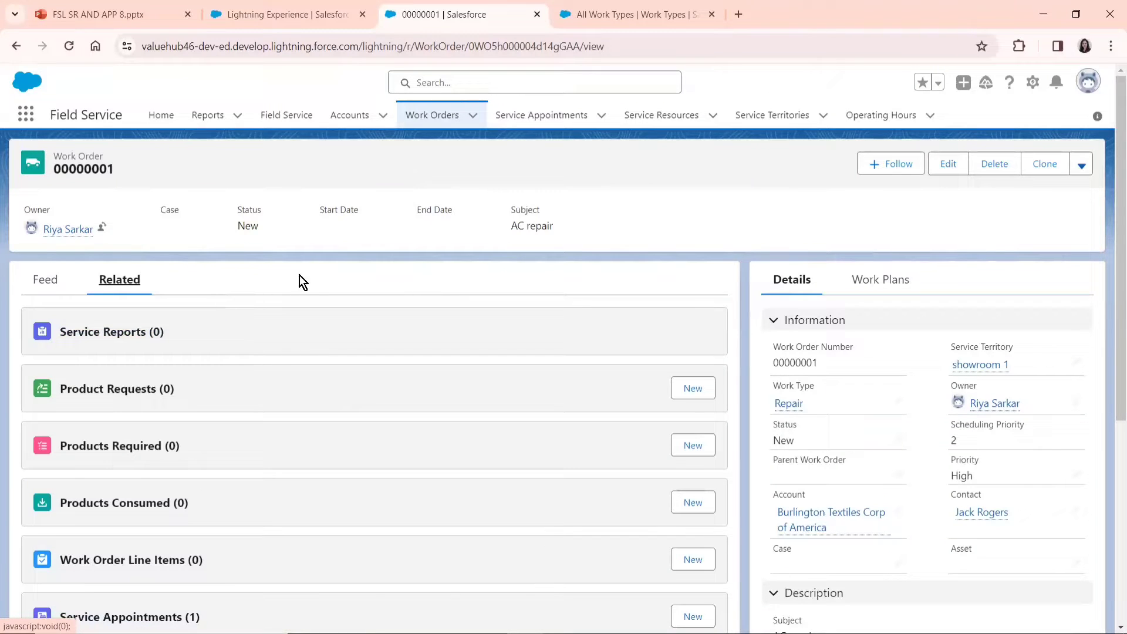
# Step: Generate a service report PDF preview for work order 00000001 using template 2
pyautogui.click(1083, 166)
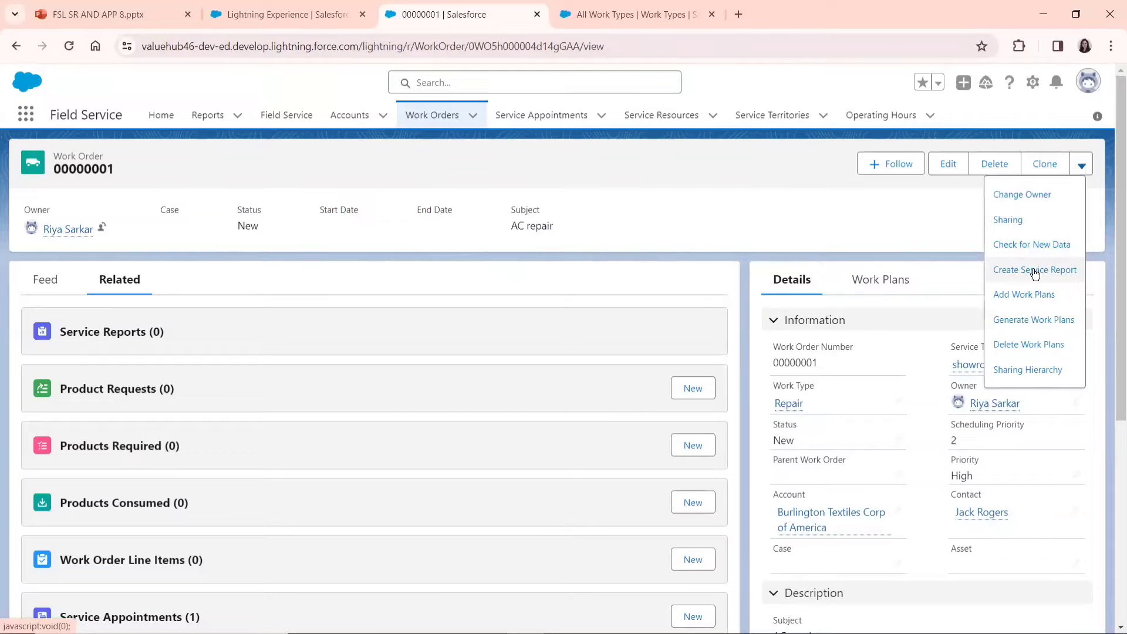
pyautogui.click(1035, 271)
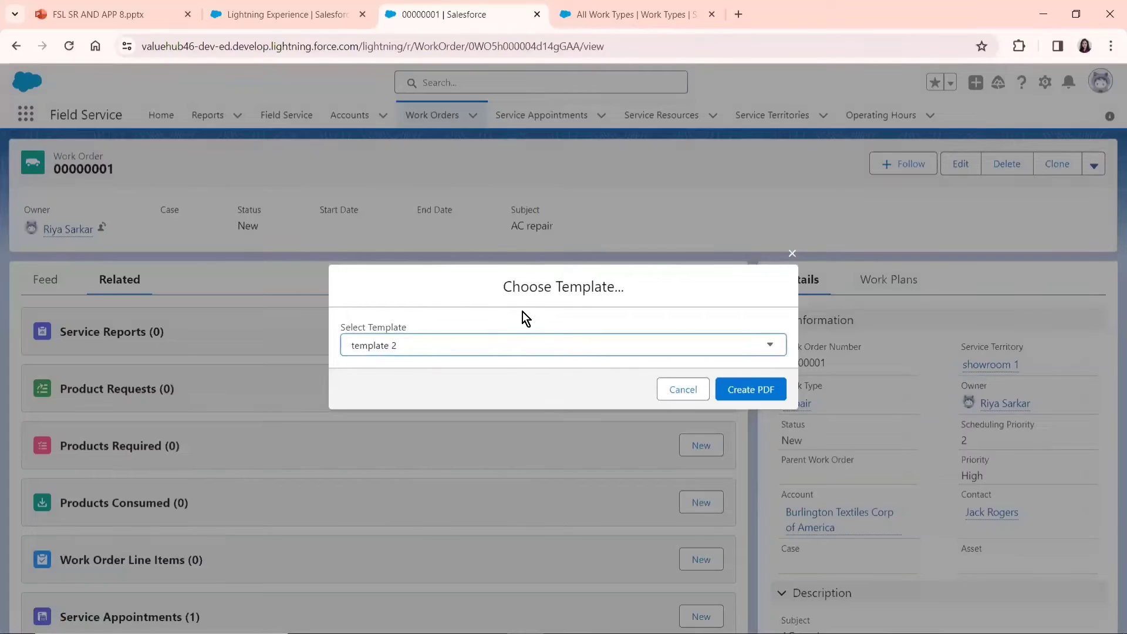
pyautogui.click(479, 347)
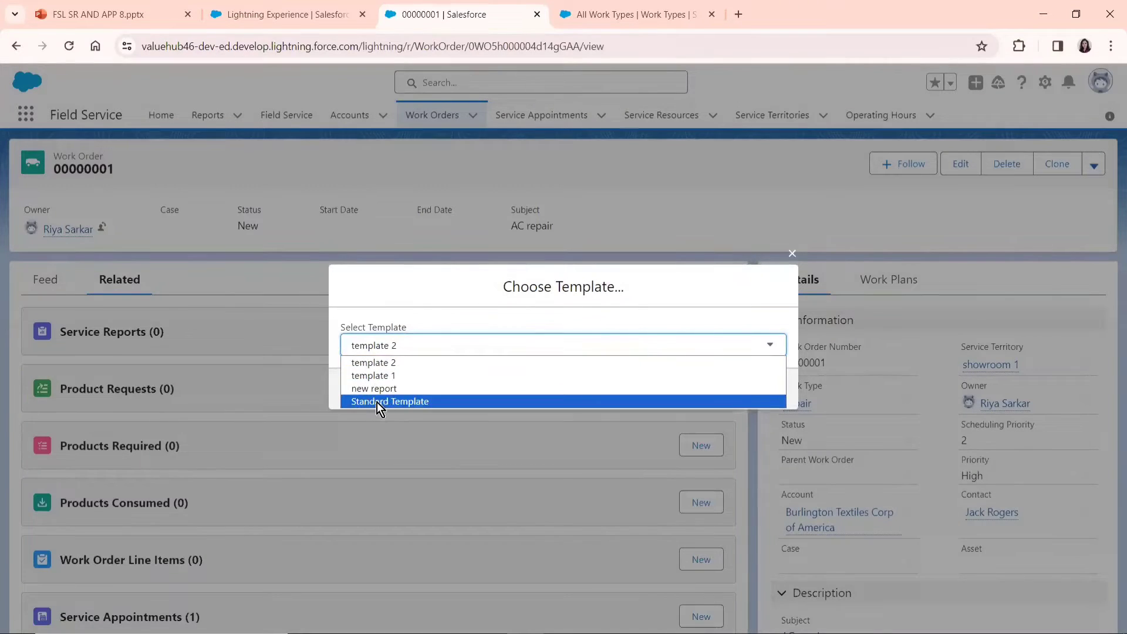
pyautogui.click(366, 361)
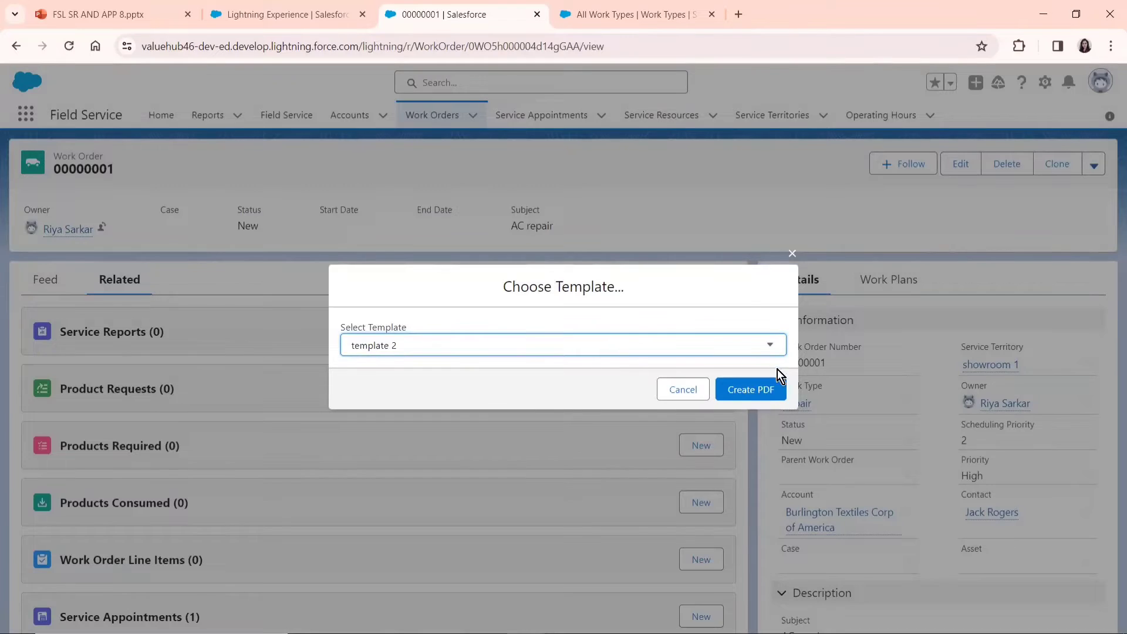
pyautogui.click(742, 392)
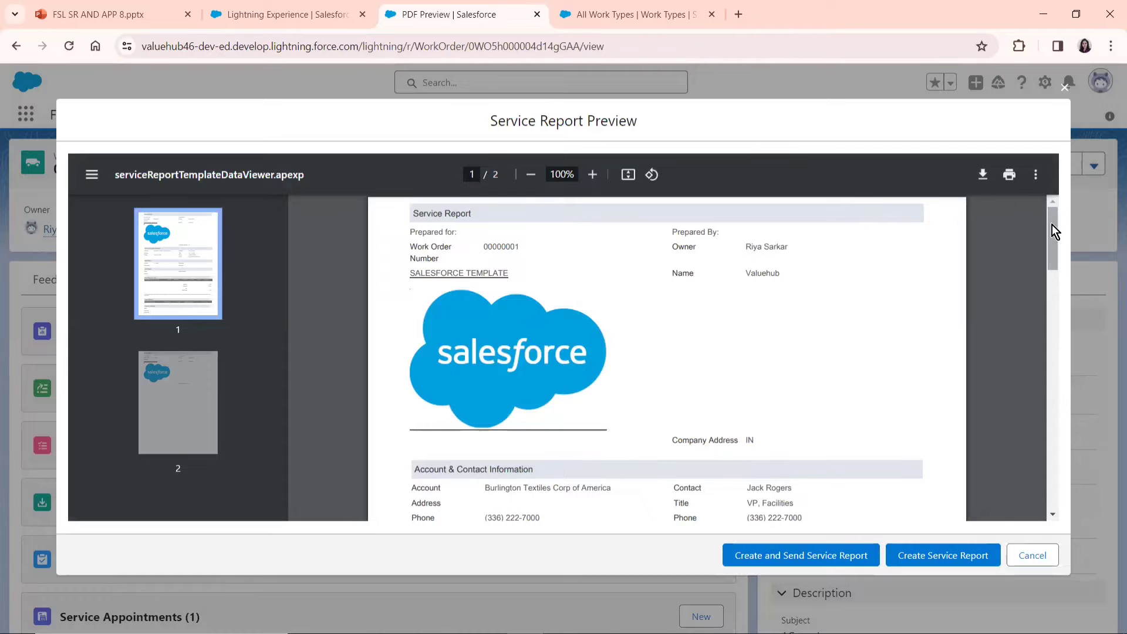
# Step: Review the PDF preview and save it as service report 00000001_V1
pyautogui.moveTo(1046, 244); pyautogui.dragTo(1024, 224)
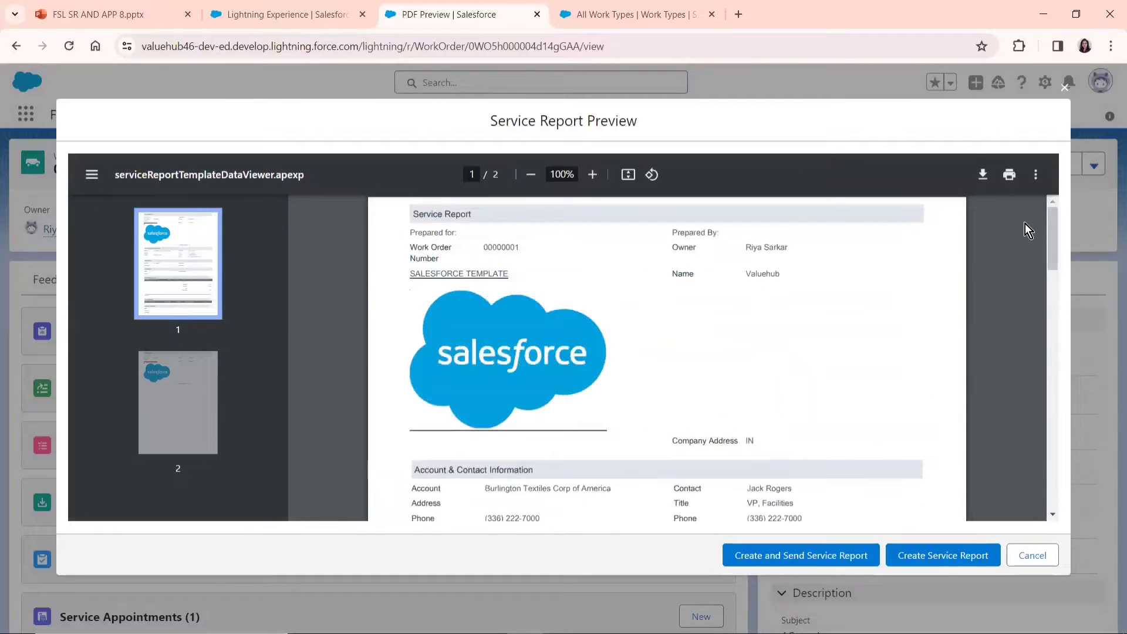
pyautogui.click(934, 557)
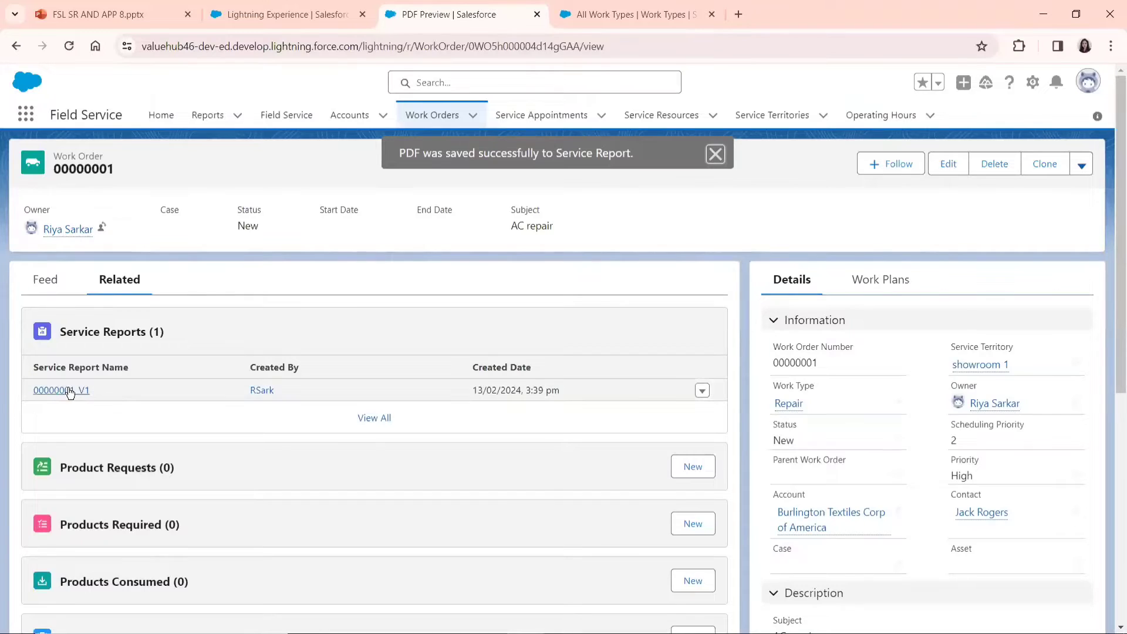
pyautogui.click(60, 389)
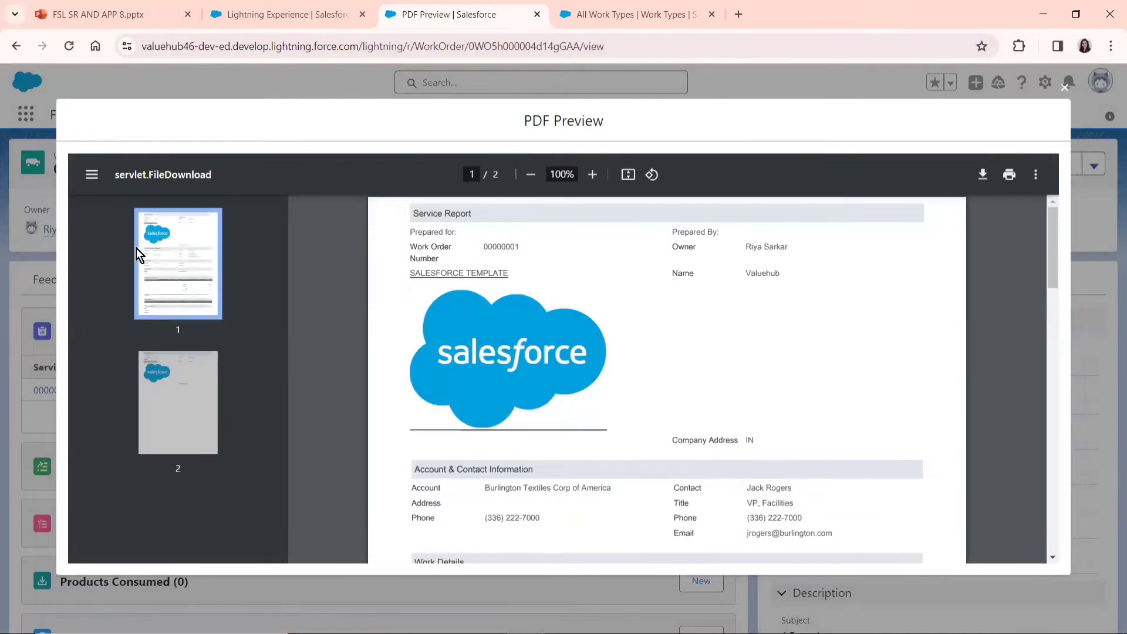
pyautogui.moveTo(1050, 216); pyautogui.dragTo(1051, 330)
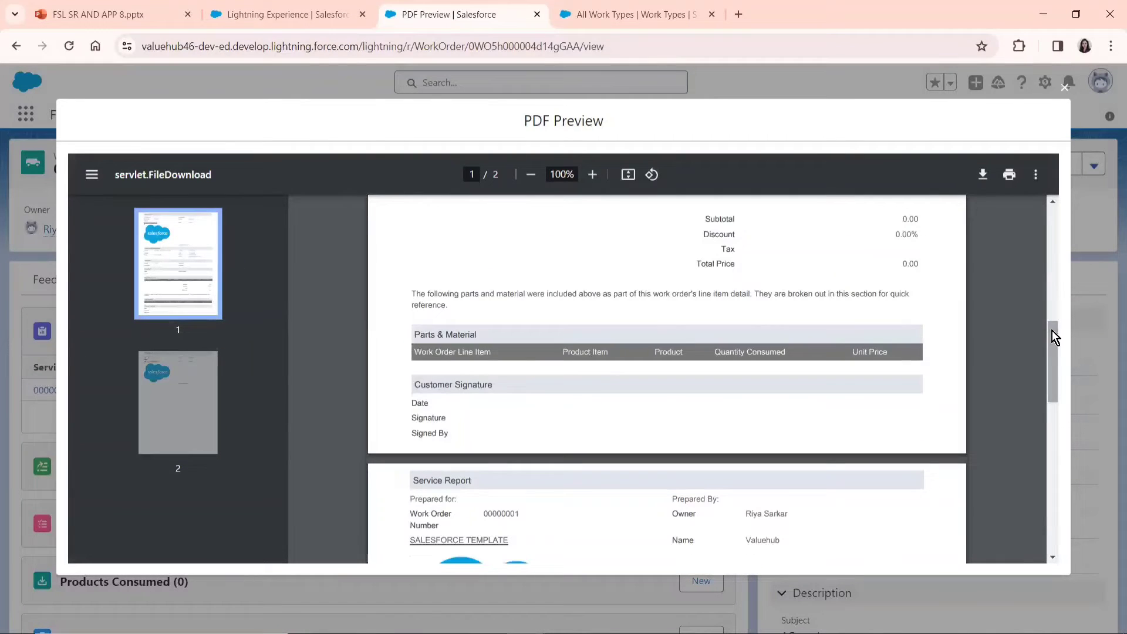
pyautogui.click(1065, 82)
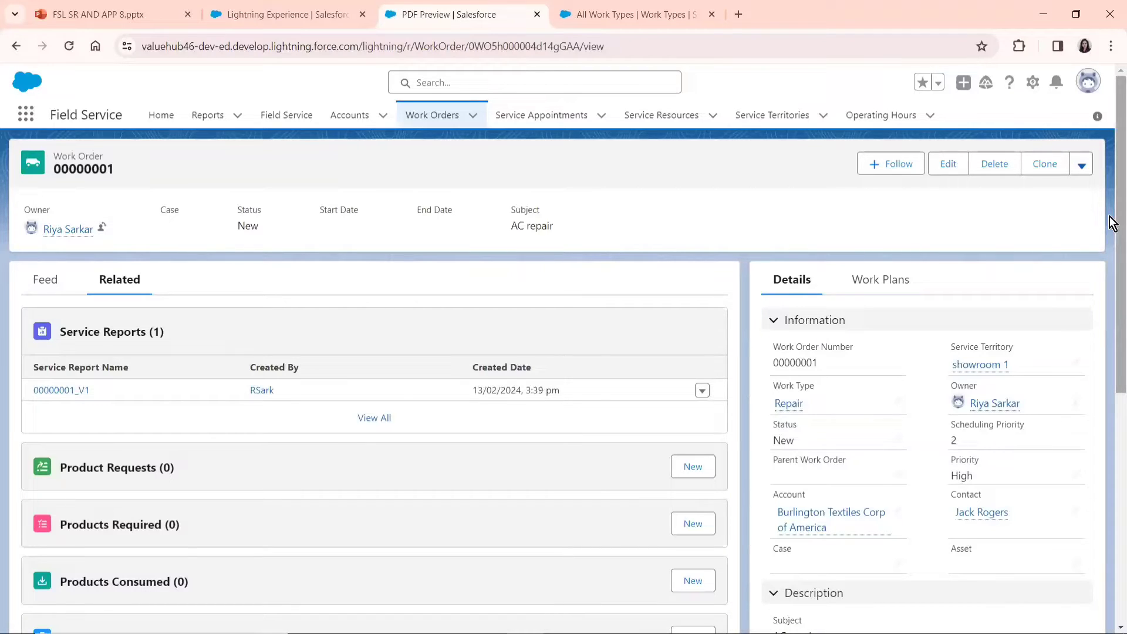
# Step: Scroll the work order's Related tab to the Service Reports list showing 00000001_V1
pyautogui.moveTo(1109, 217)
pyautogui.mouseDown()
pyautogui.moveTo(1107, 448)
pyautogui.moveTo(1114, 212)
pyautogui.mouseUp()
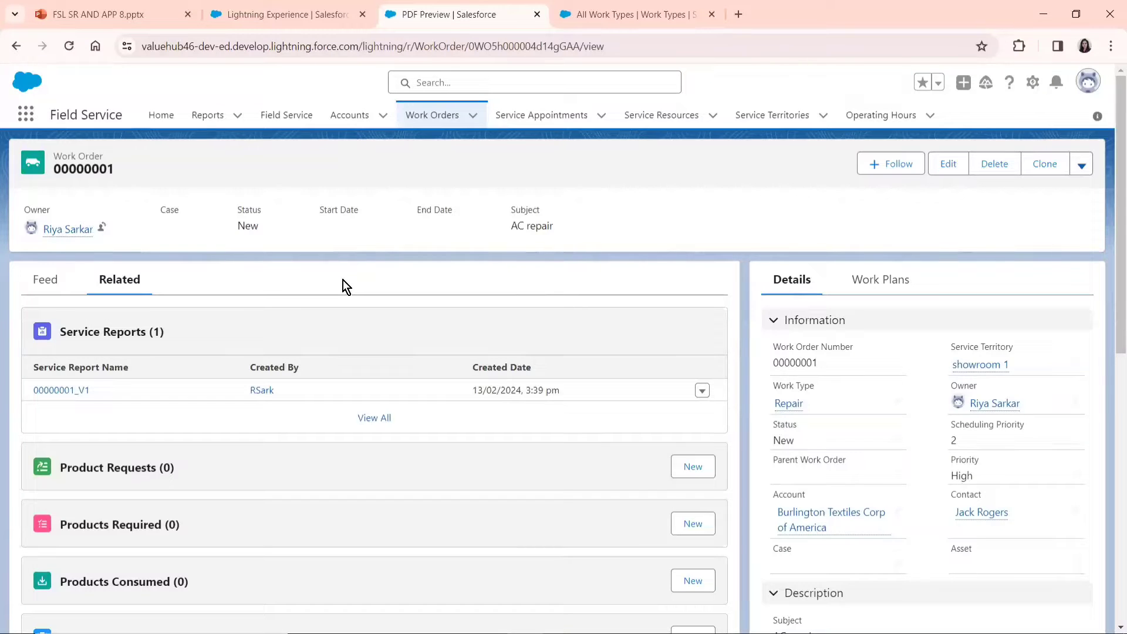
# Step: Switch to FSL SR AND APP 8.pptx and page through slides 3–6 toward slide 7
pyautogui.click(103, 11)
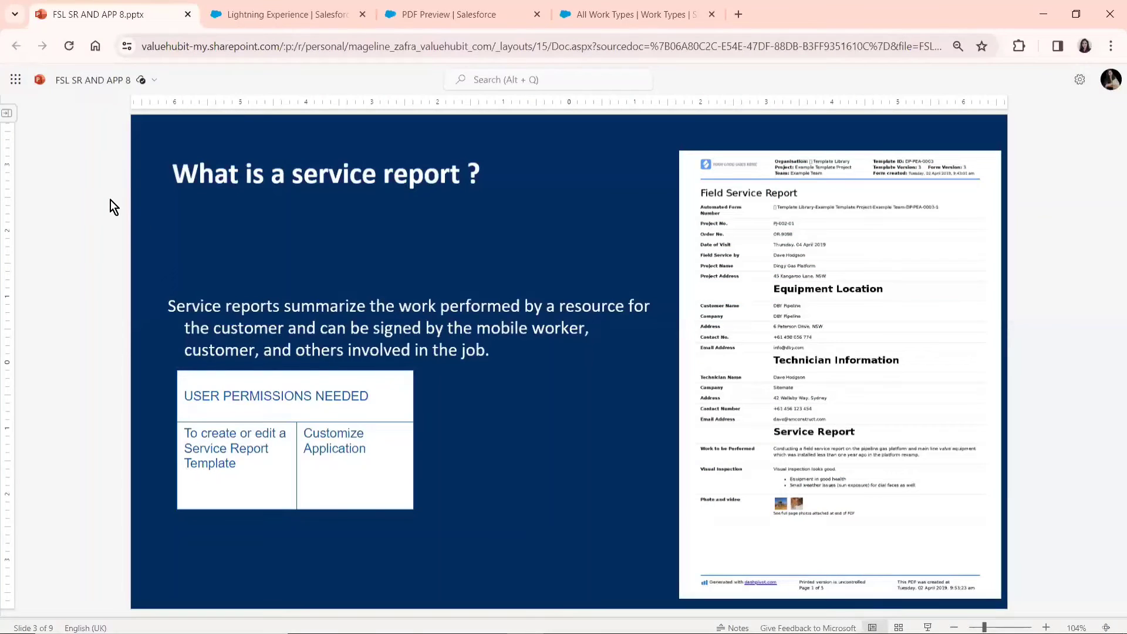
pyautogui.scroll(-1, 111, 200)
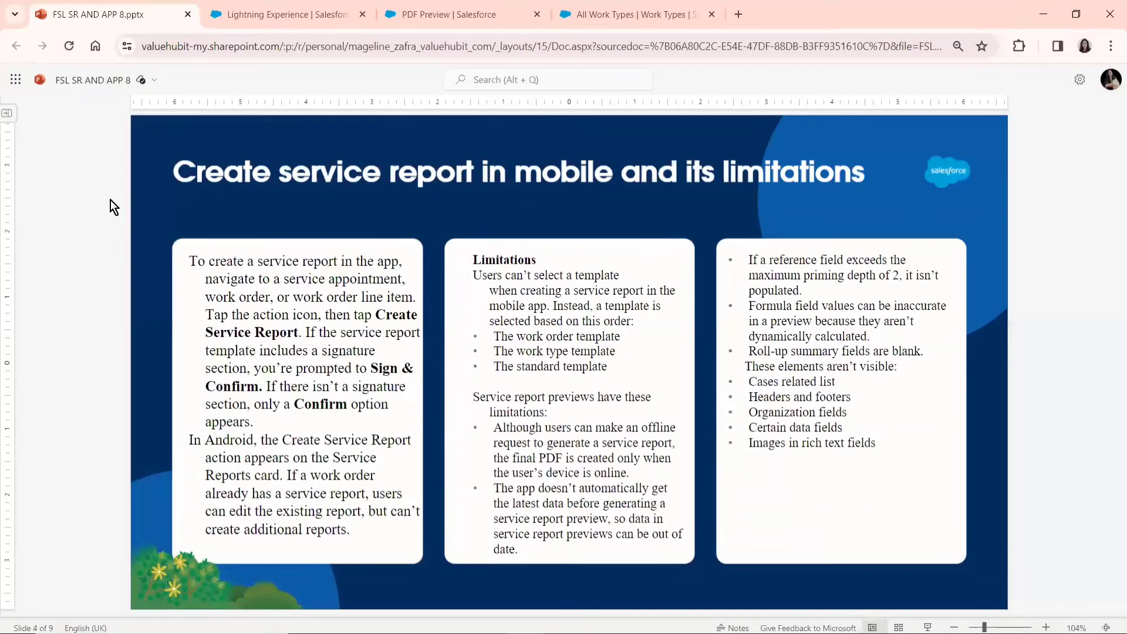
pyautogui.scroll(-2, 110, 200)
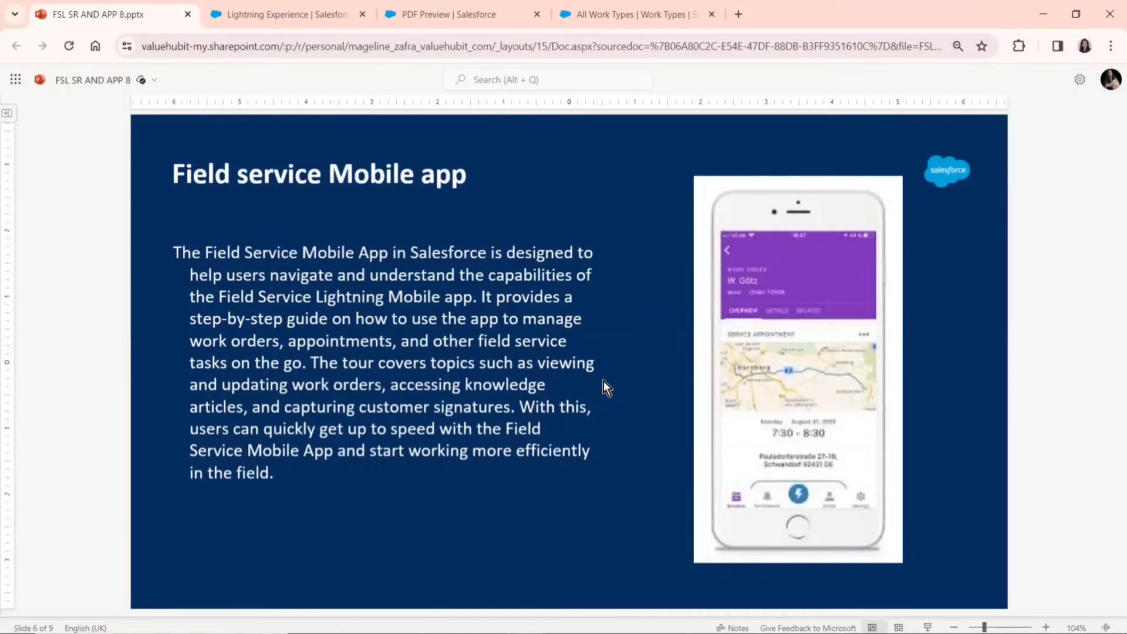
pyautogui.press('pagedown')
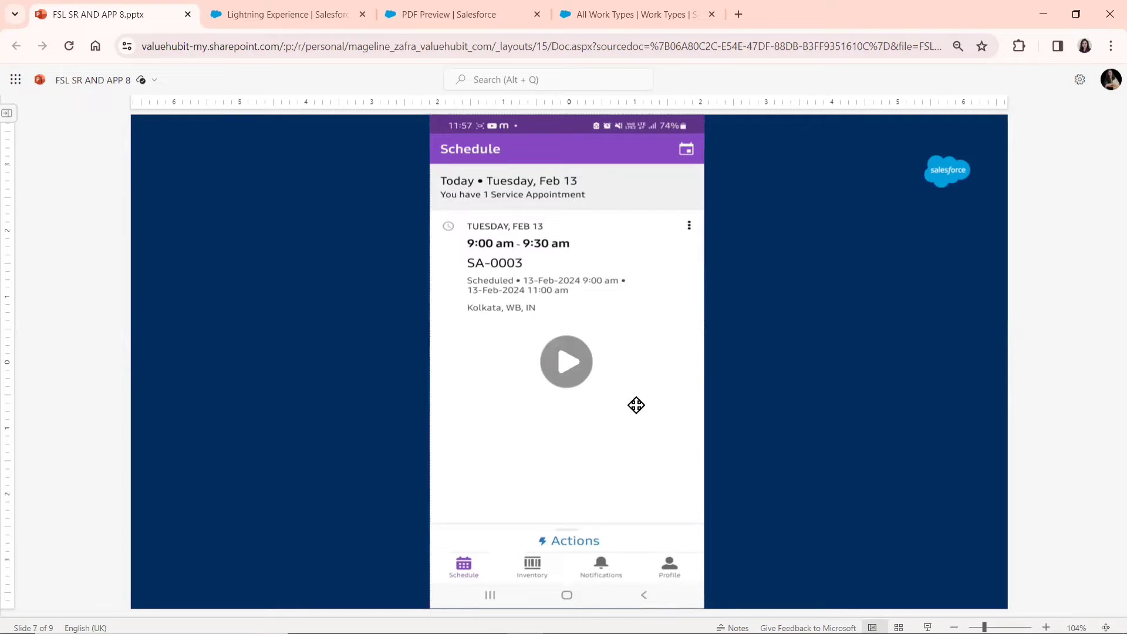
# Step: Present slide 7 full screen and play its phone video, pausing on the Profile and Schedule screens
pyautogui.hotkey('shift', 'F5')
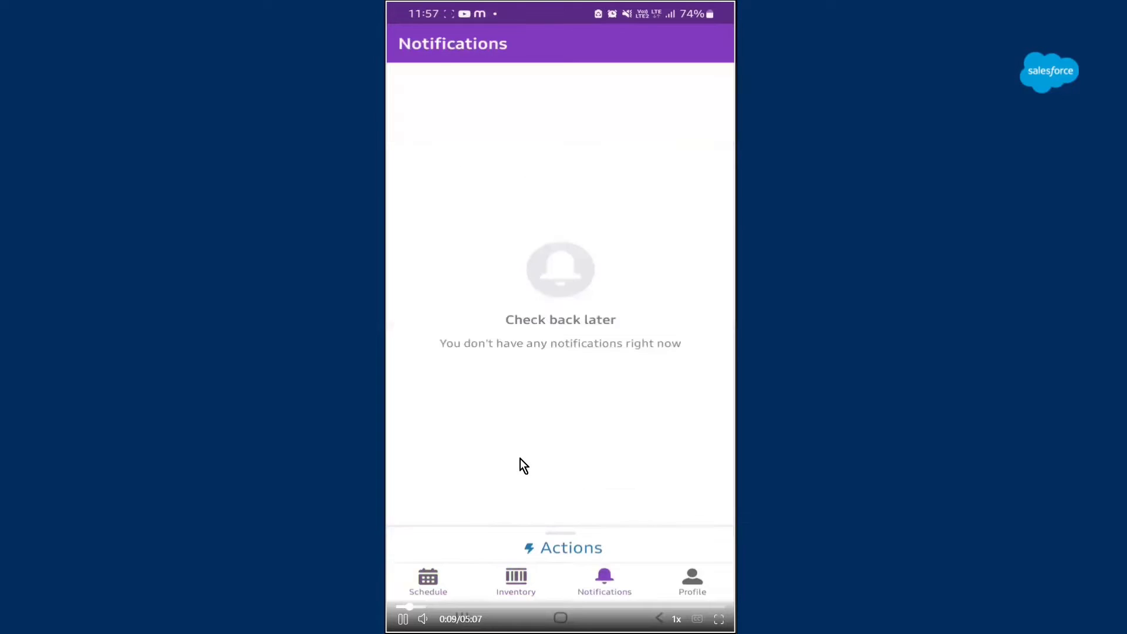
pyautogui.click(542, 427)
pyautogui.click(562, 382)
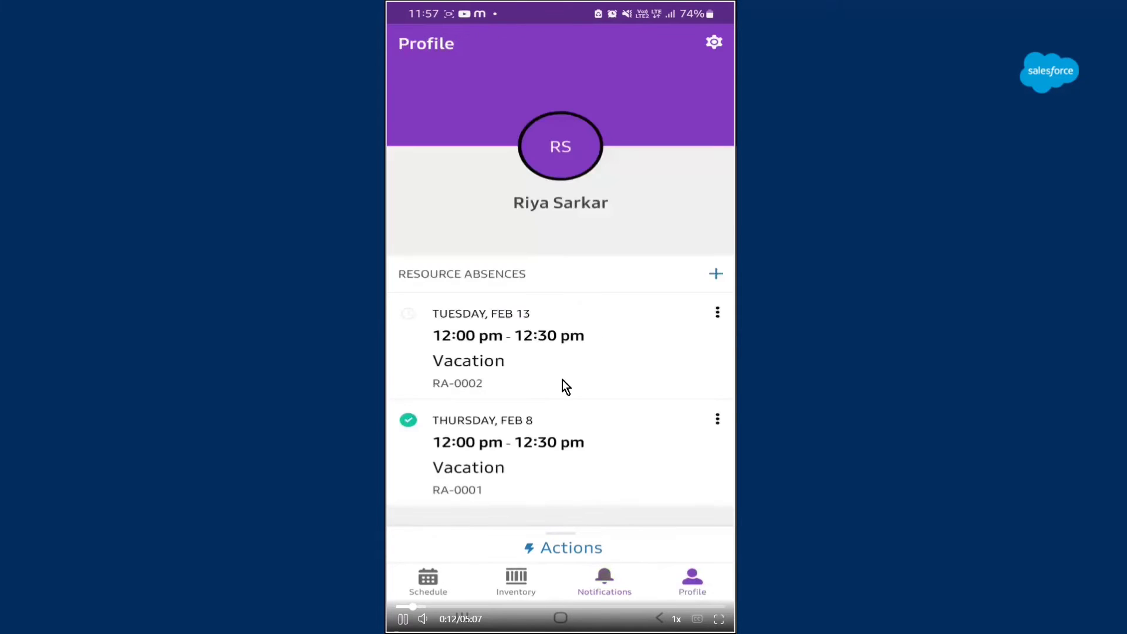
pyautogui.click(562, 380)
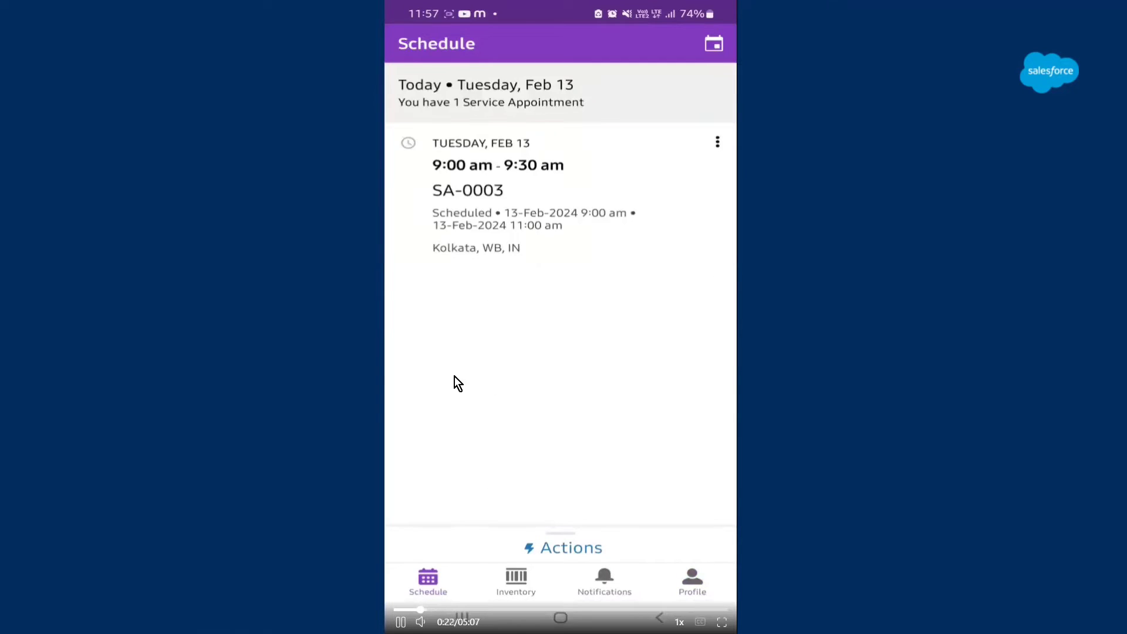
pyautogui.click(473, 495)
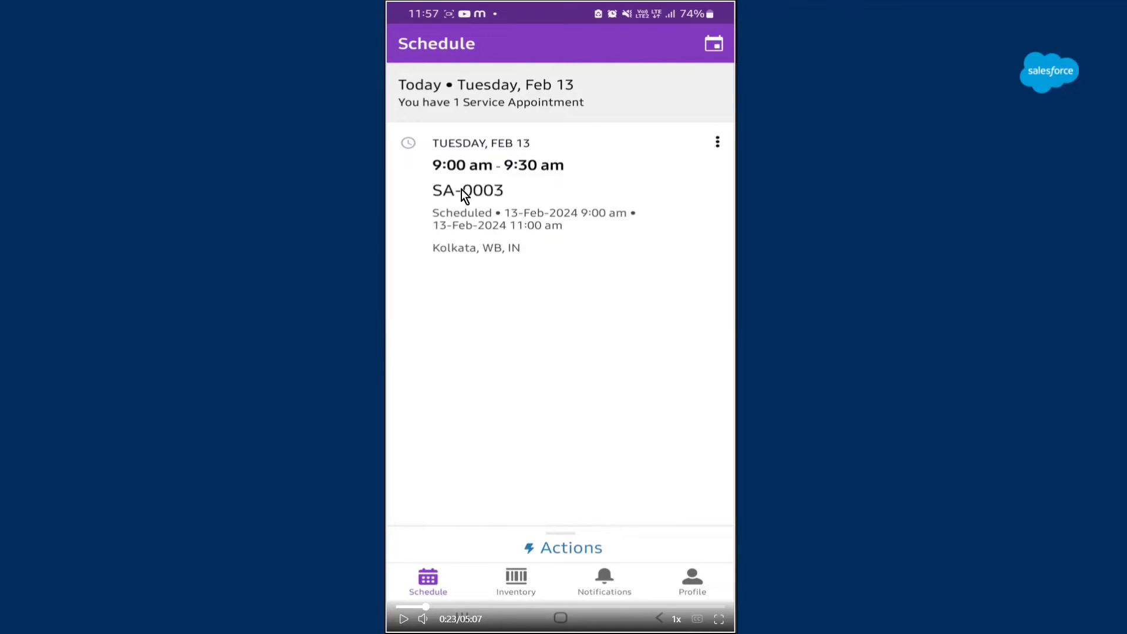
pyautogui.moveTo(423, 611)
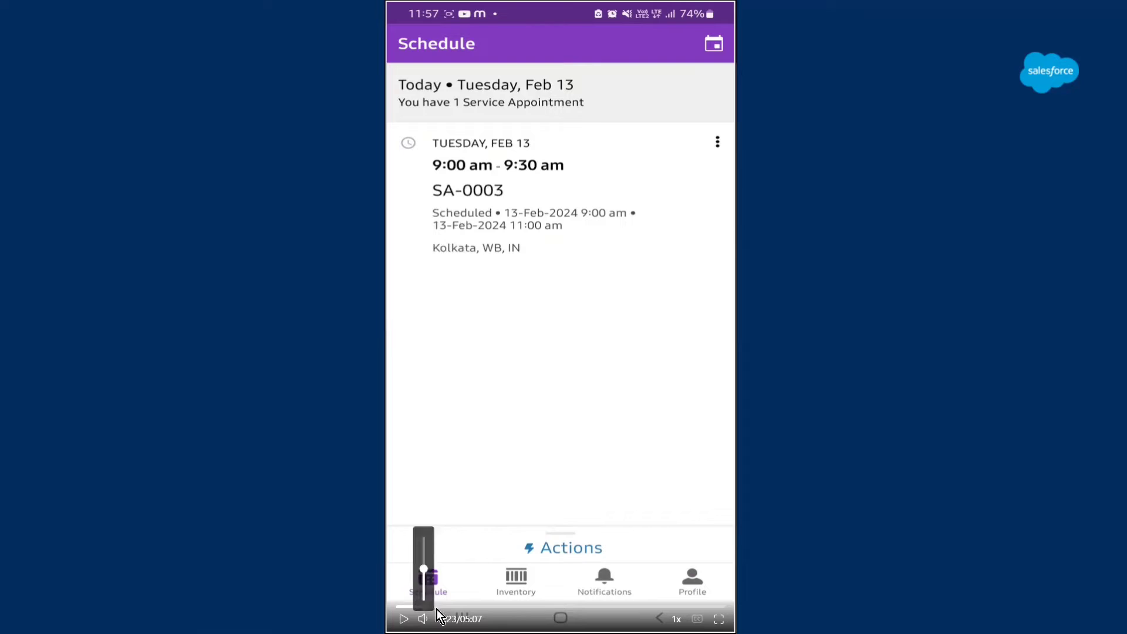
# Step: Seek the video to the Inventory section, rewind to 0:30, and play Product Items and Product Requests
pyautogui.click(439, 607)
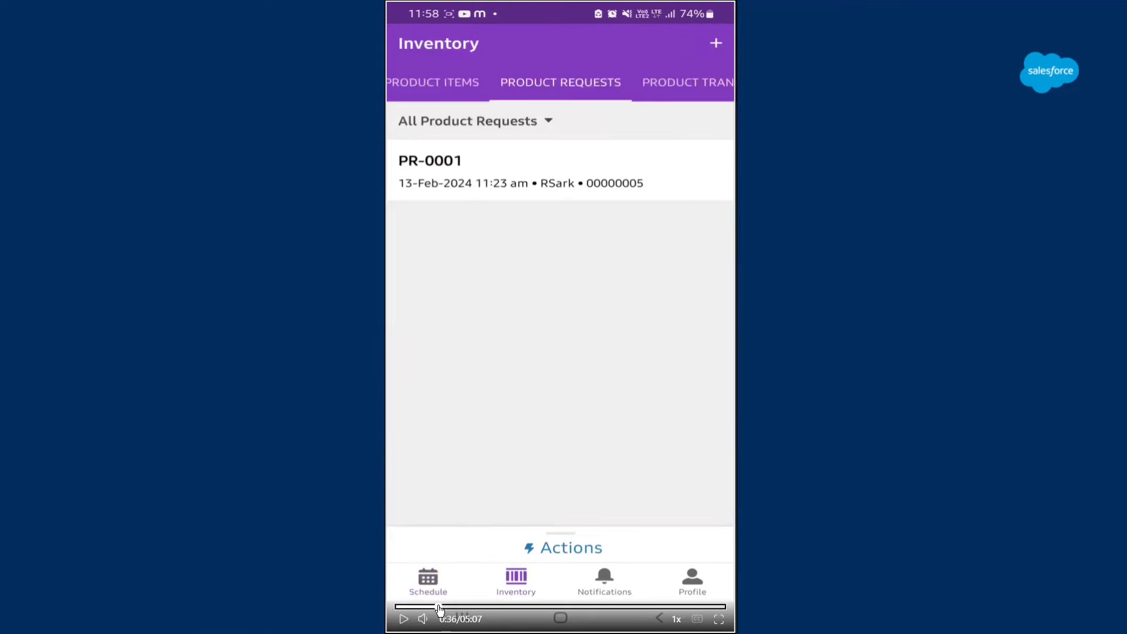
pyautogui.click(492, 398)
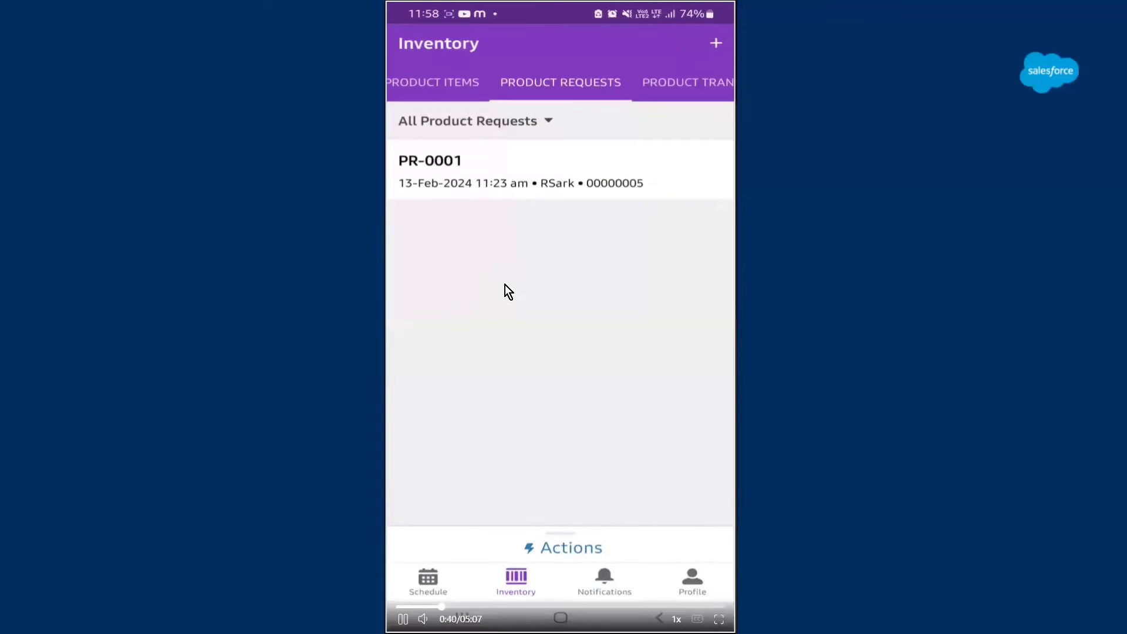
pyautogui.press('space')
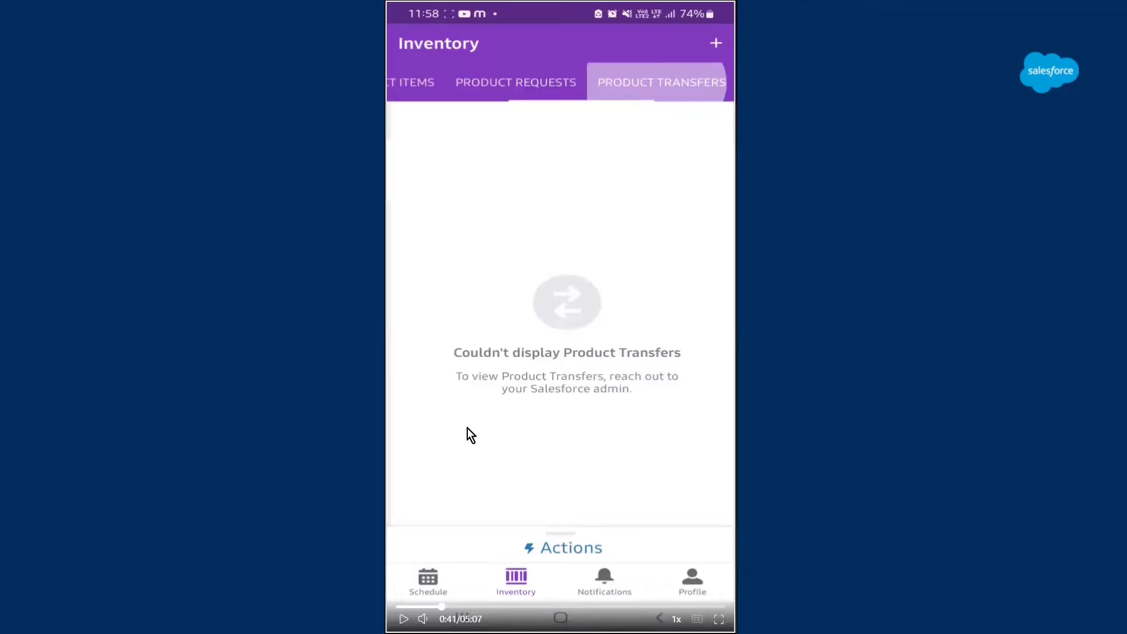
pyautogui.click(433, 607)
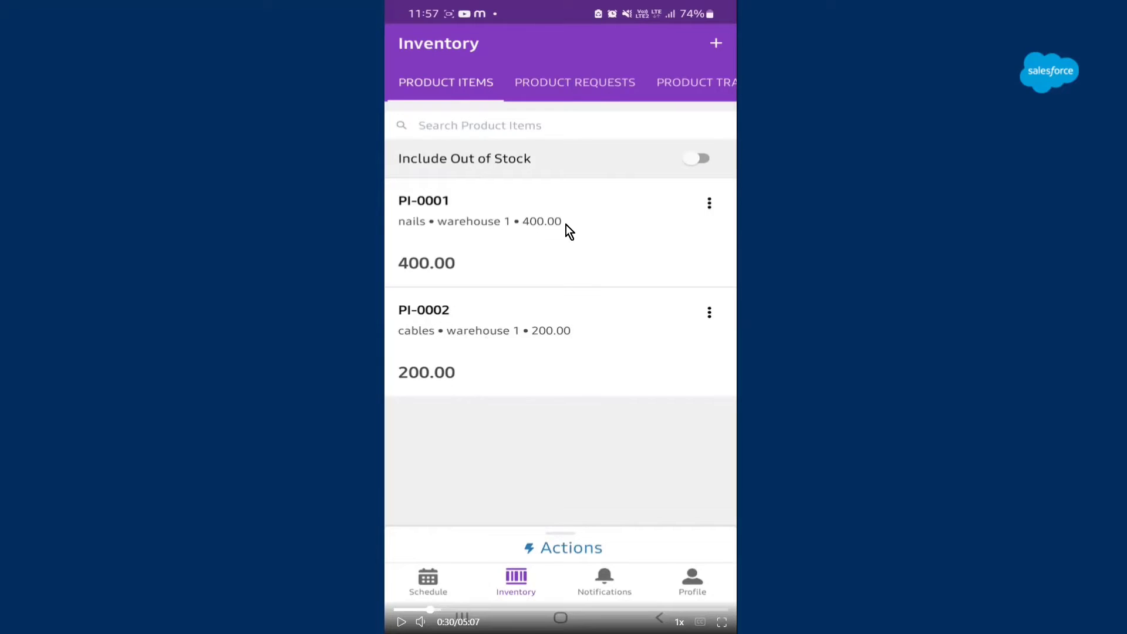
pyautogui.press('space')
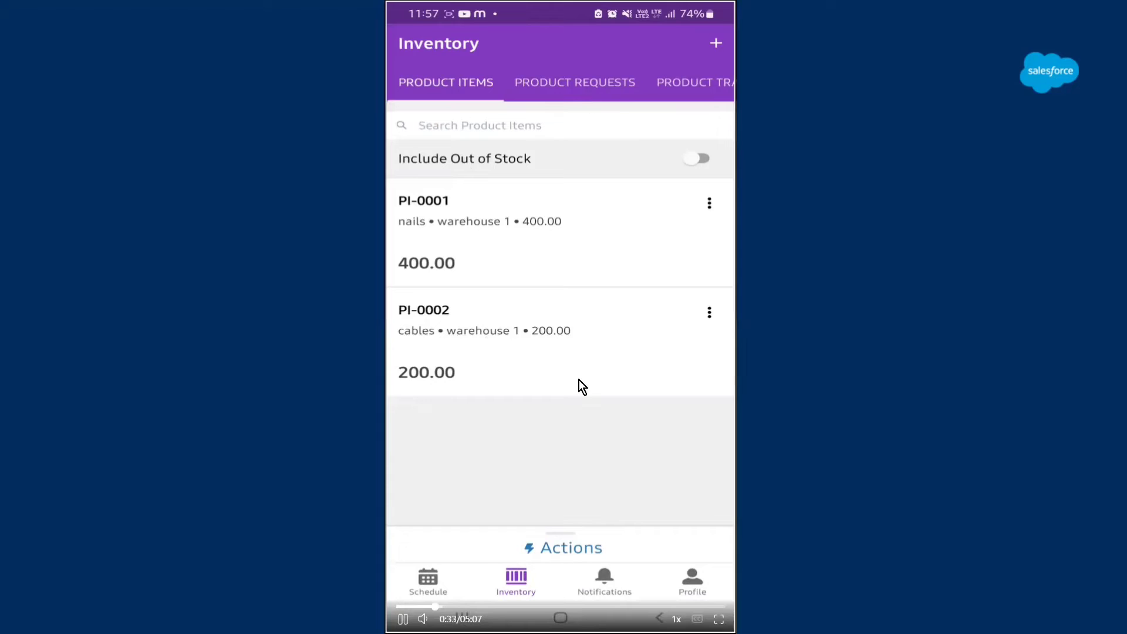
pyautogui.press('space')
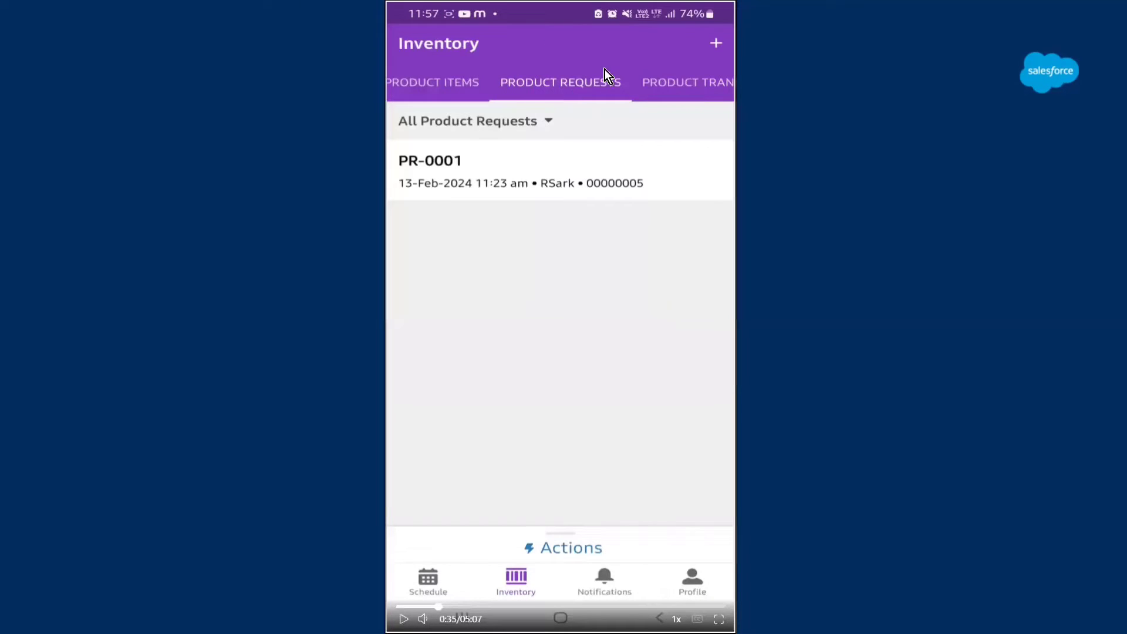
pyautogui.click(442, 218)
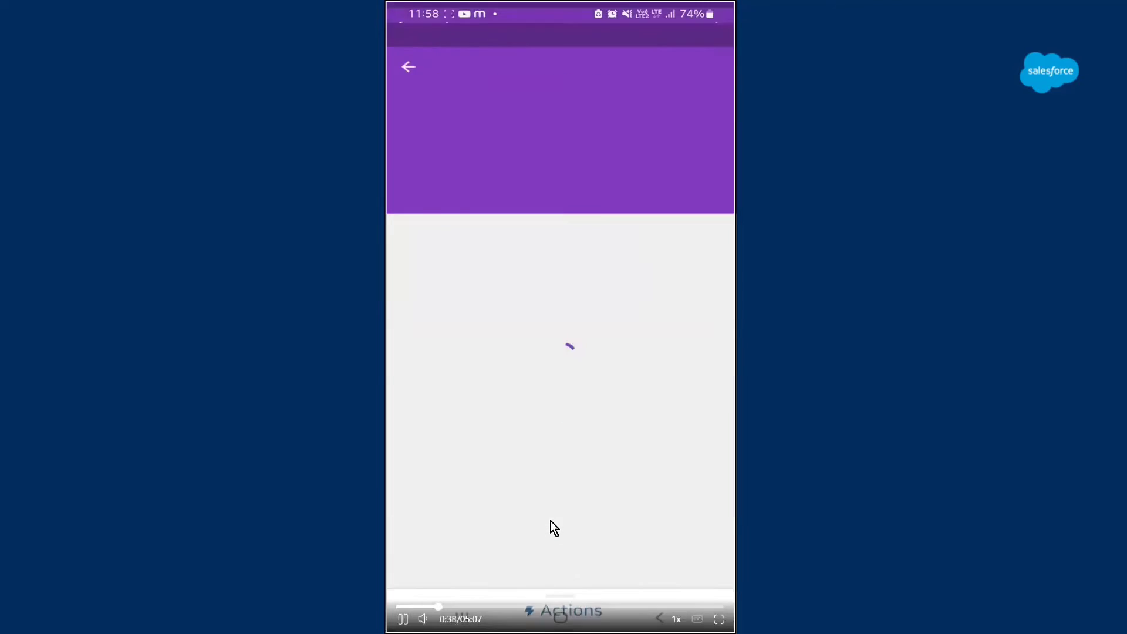
# Step: Play the video from 0:39 to 0:43, through request PR-0001 to the Product Items list
pyautogui.click(550, 411)
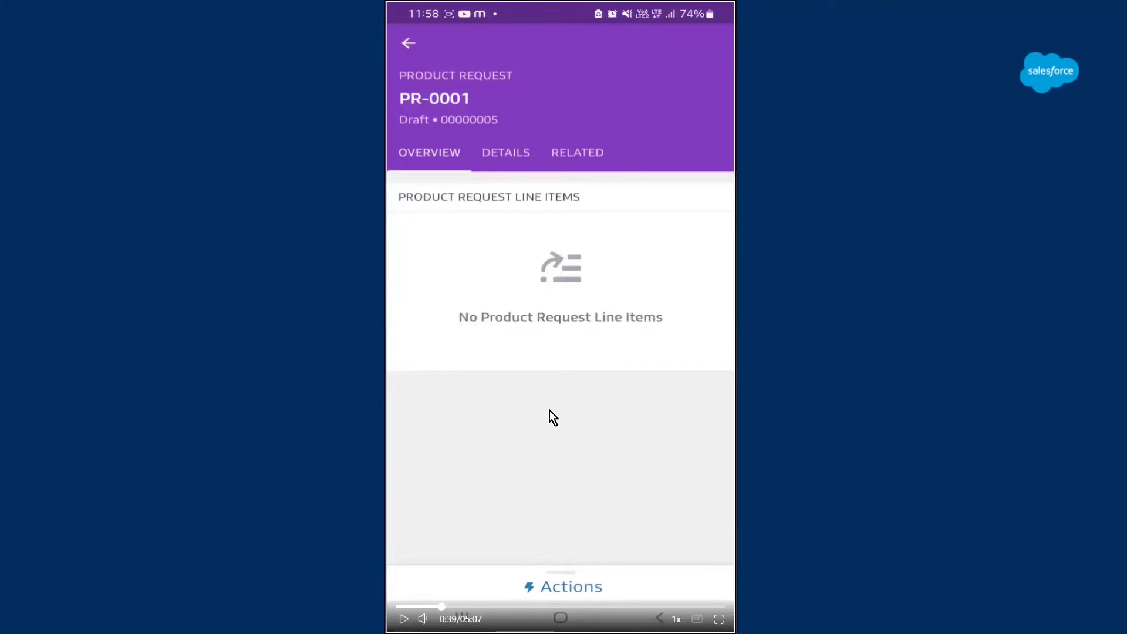
pyautogui.click(407, 44)
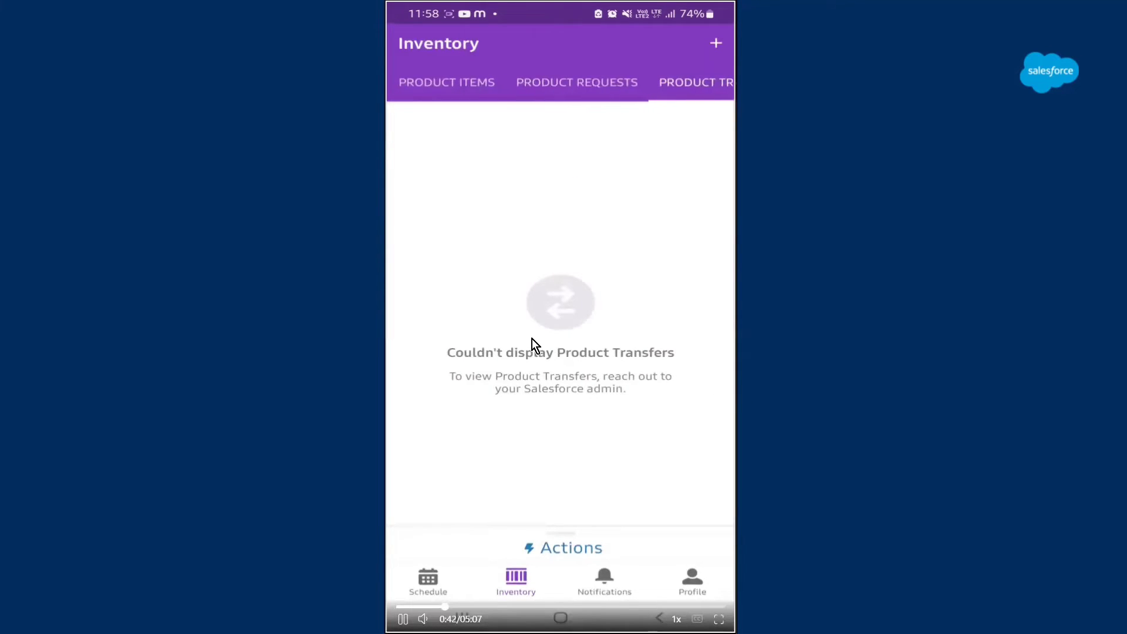
pyautogui.click(532, 339)
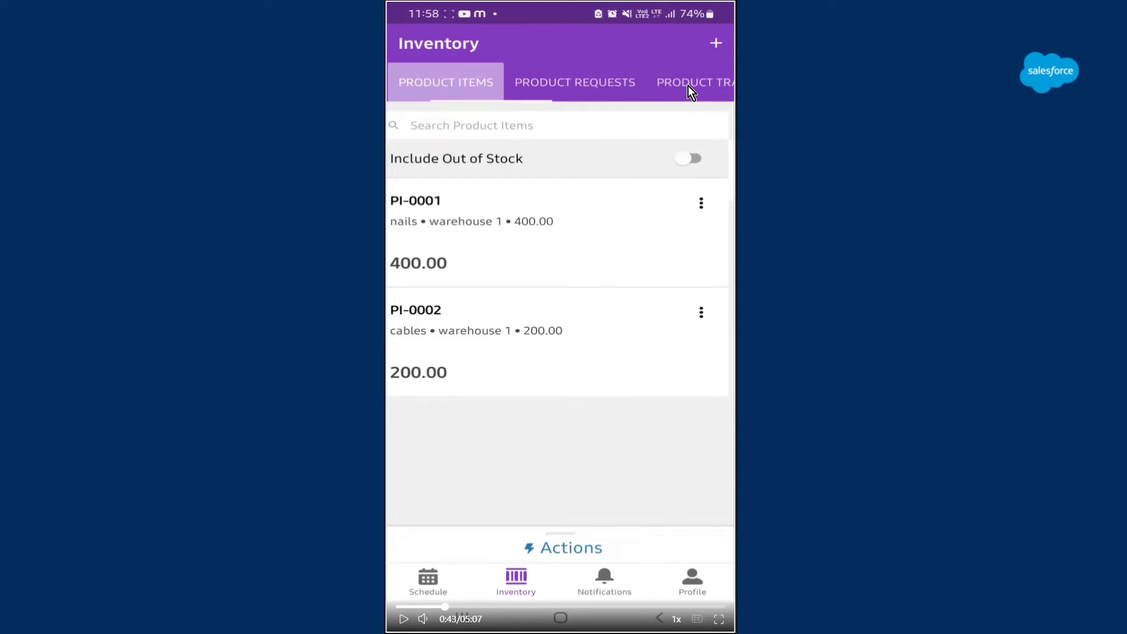
# Step: Play the PI-0001 details, then seek to its two transactions, T-003 and T-001
pyautogui.click(647, 333)
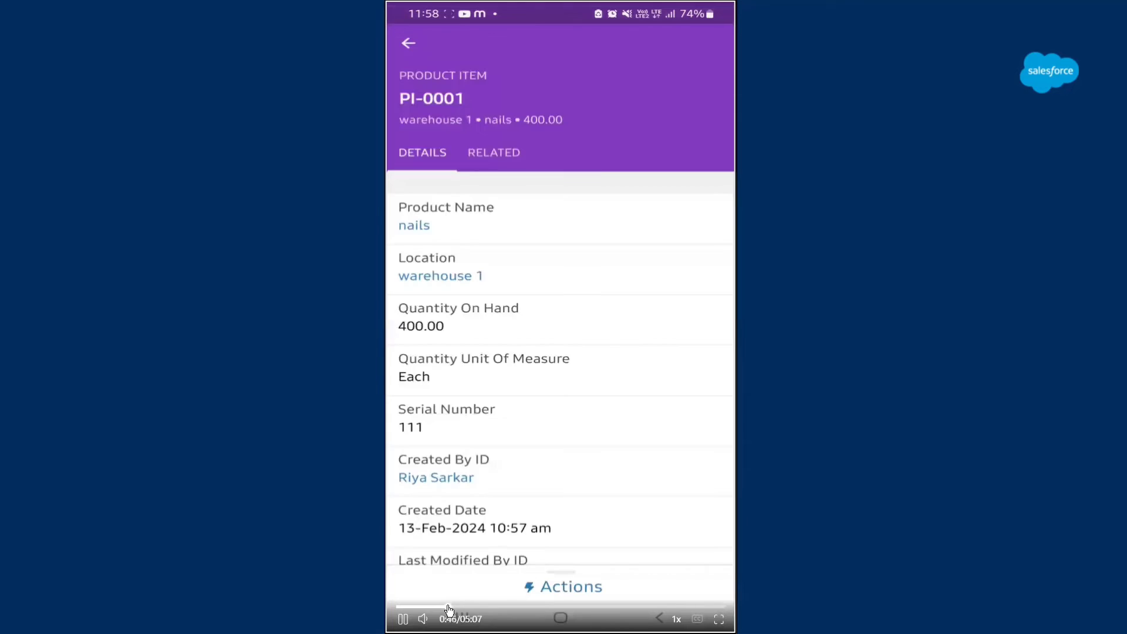
pyautogui.click(493, 450)
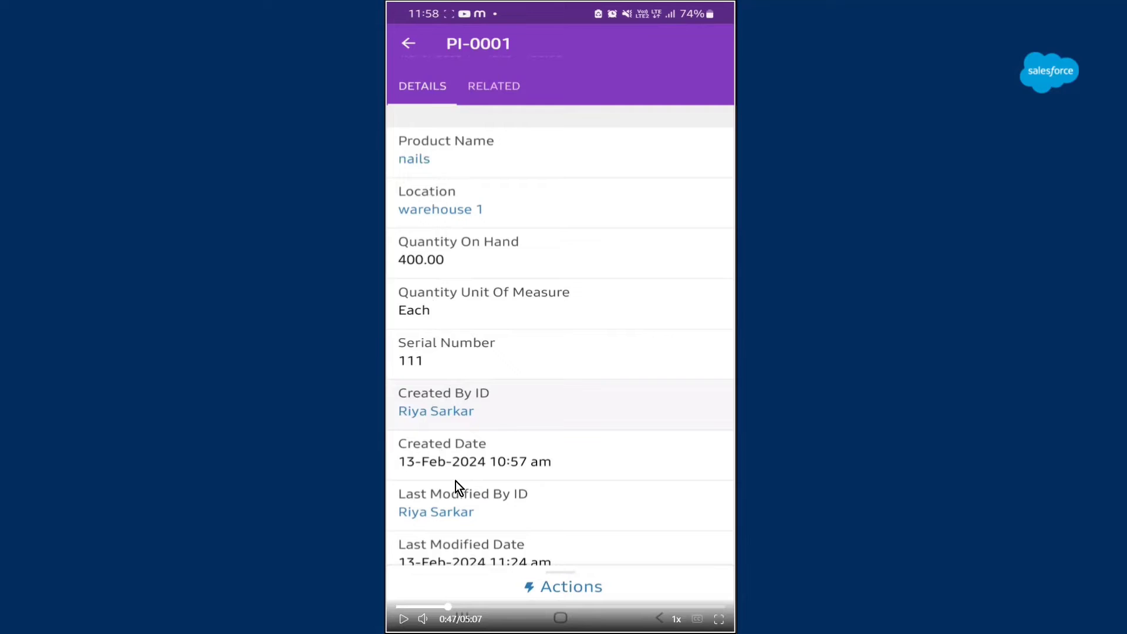
pyautogui.click(551, 187)
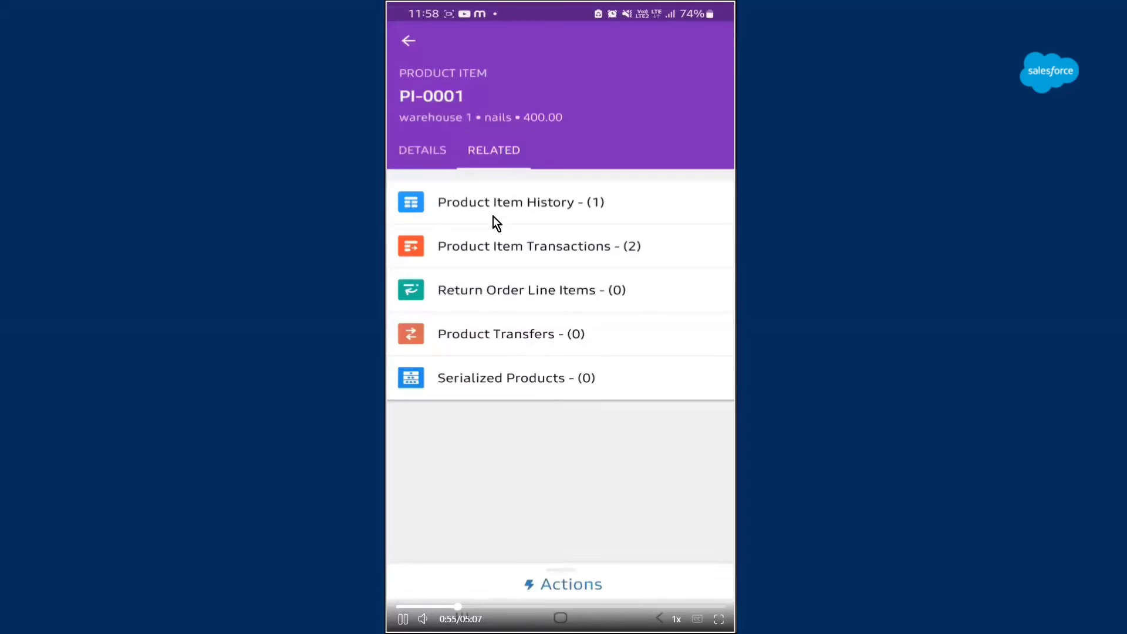
pyautogui.click(495, 223)
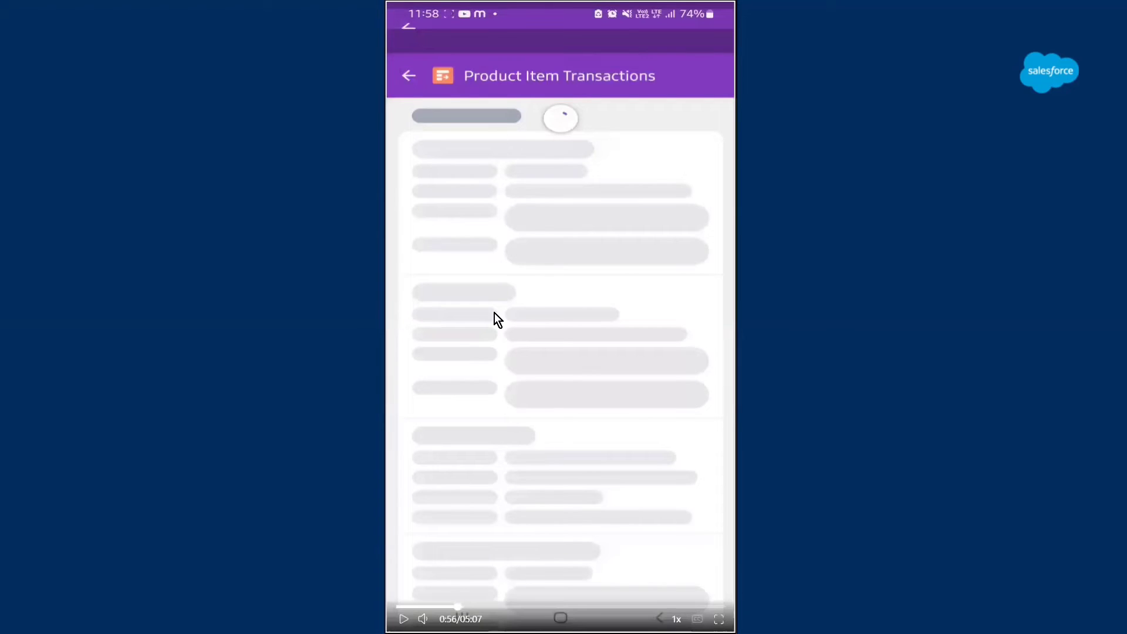
pyautogui.click(452, 607)
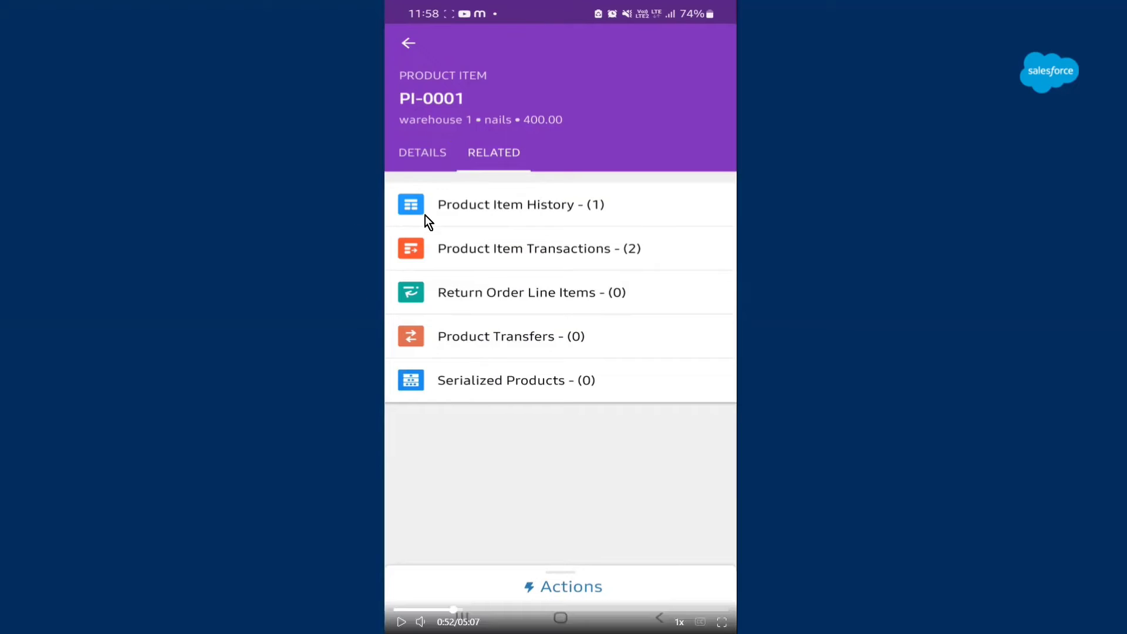
pyautogui.click(461, 608)
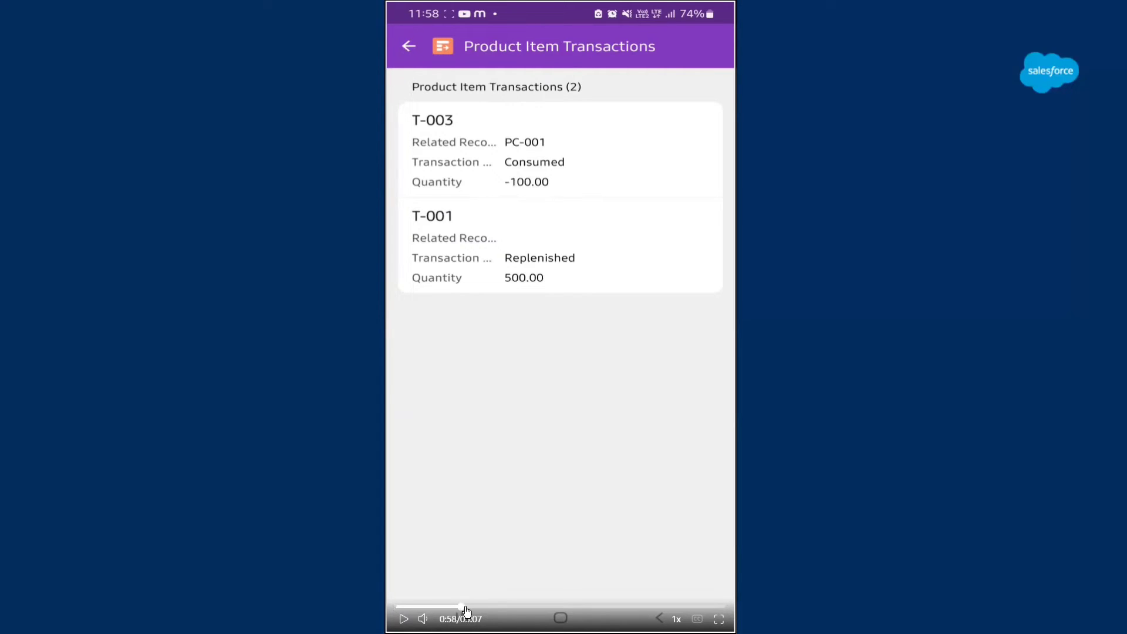
# Step: Skip the video to 1:04 and 1:13, then play through the Schedule screen and global actions
pyautogui.click(467, 607)
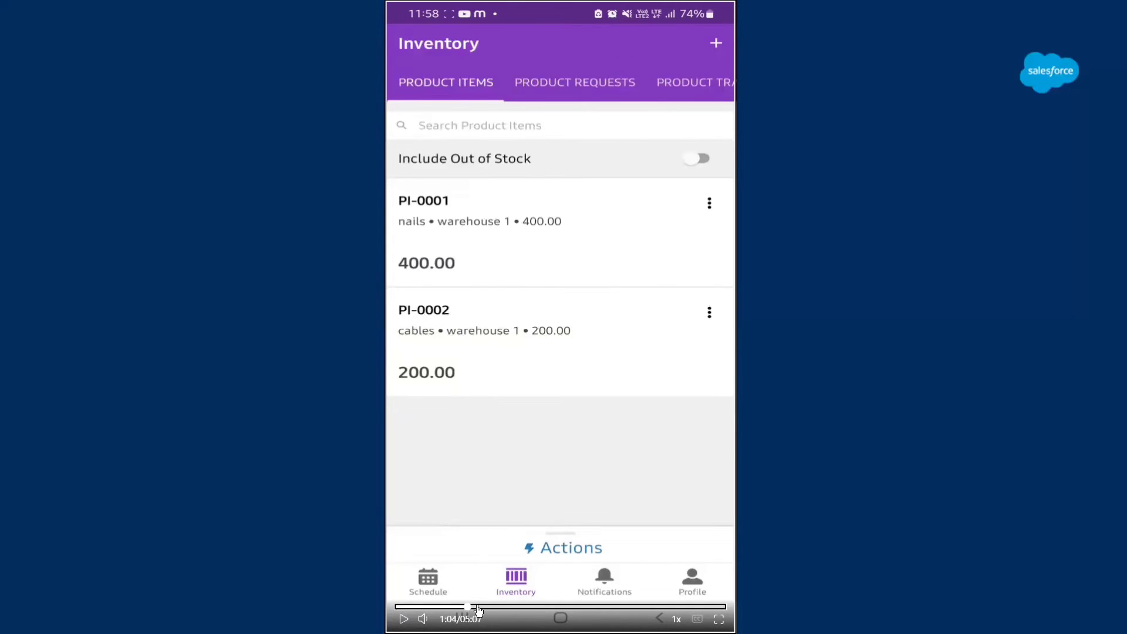
pyautogui.click(478, 607)
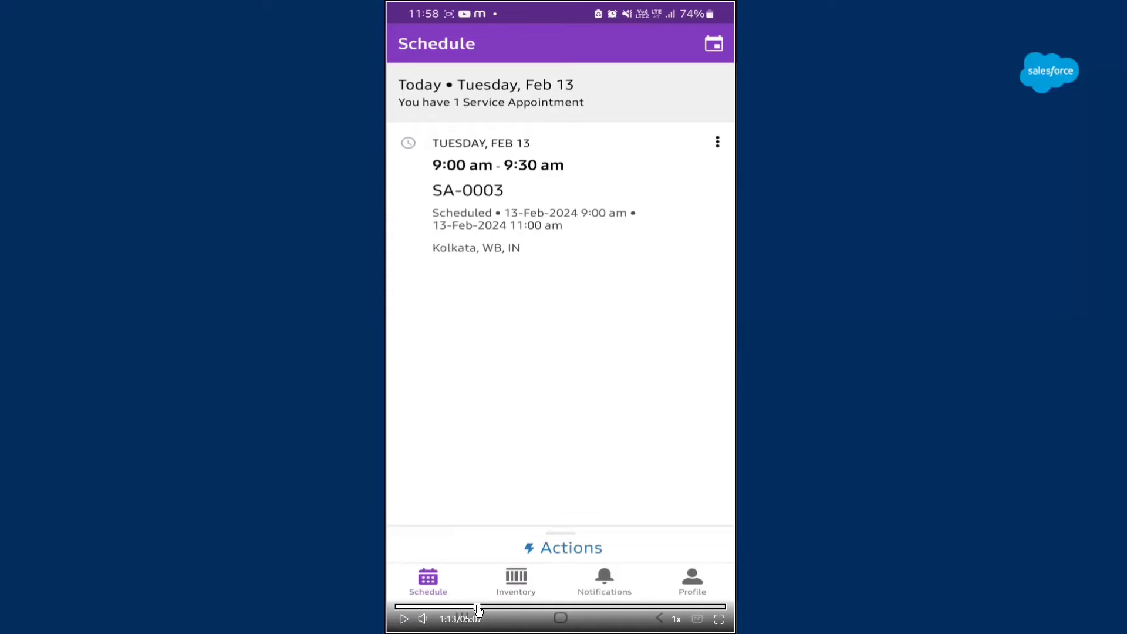
pyautogui.click(496, 364)
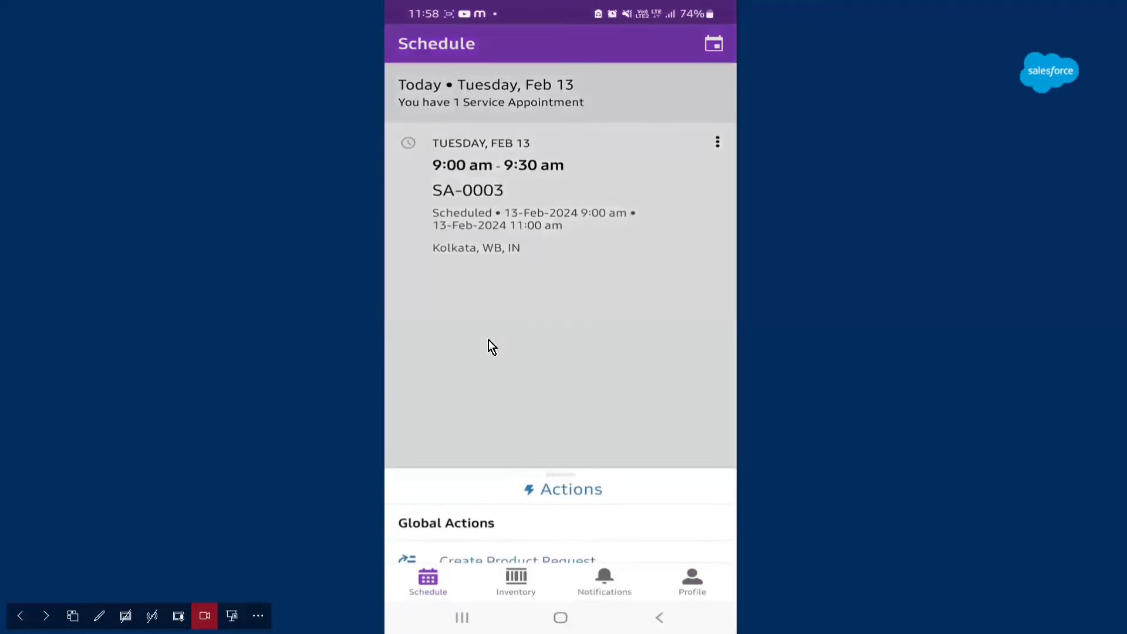
pyautogui.click(518, 262)
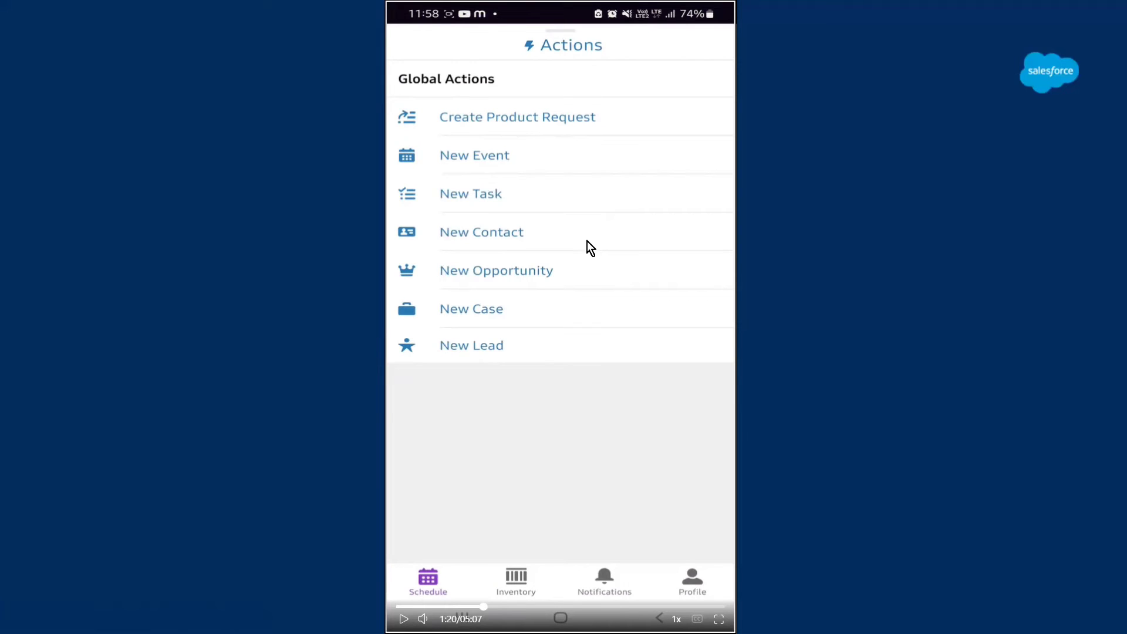
pyautogui.press('space')
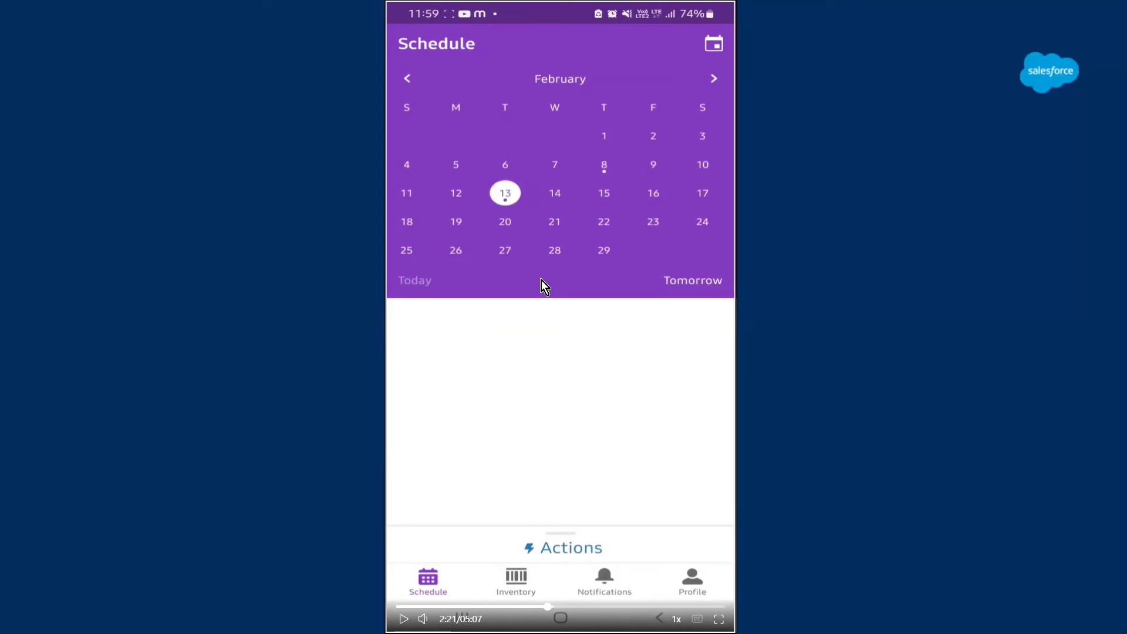
# Step: Play the video through the February 8 appointments to work order 00000005's overview
pyautogui.press('space')
pyautogui.press('space')
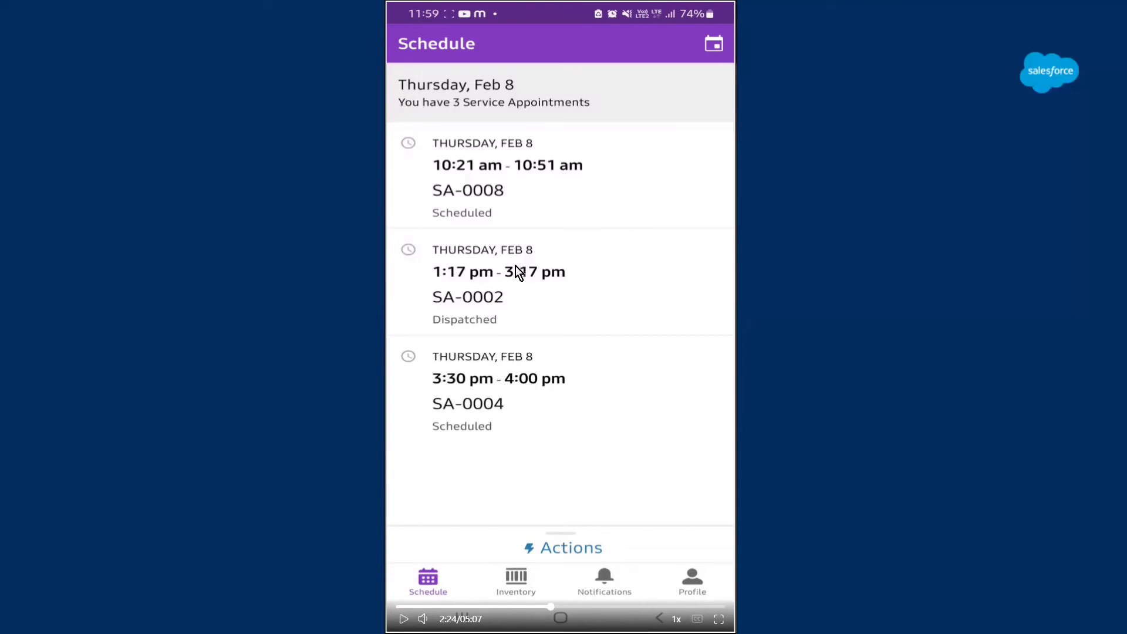
pyautogui.press('space')
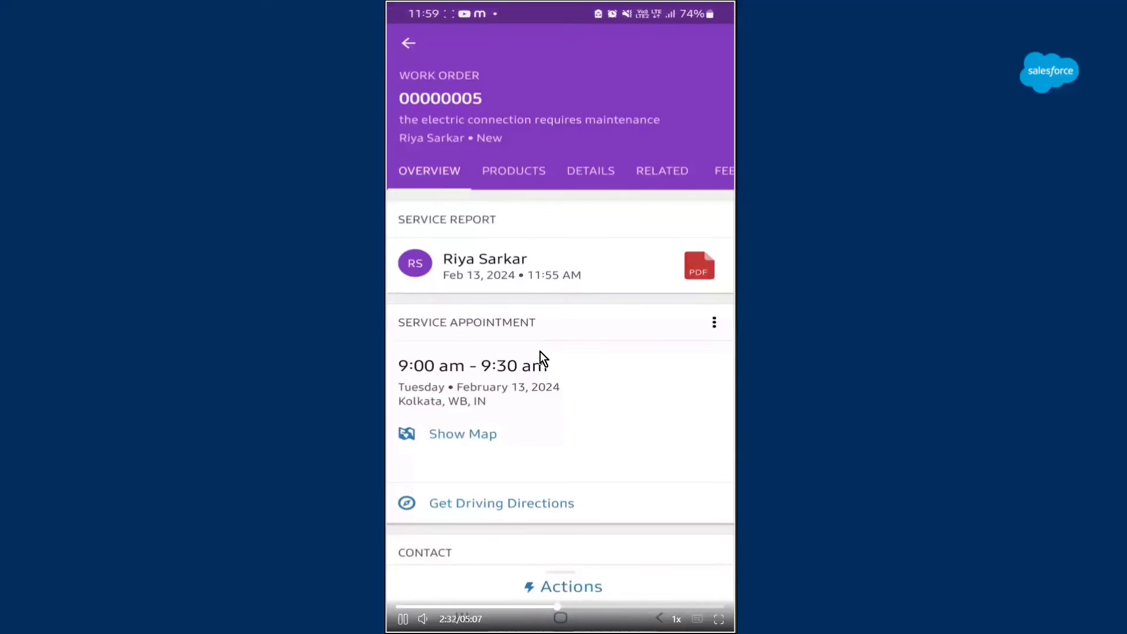
# Step: Watch work order 00000005 open, pausing on its overview and consumed products
pyautogui.click(540, 351)
pyautogui.press('space')
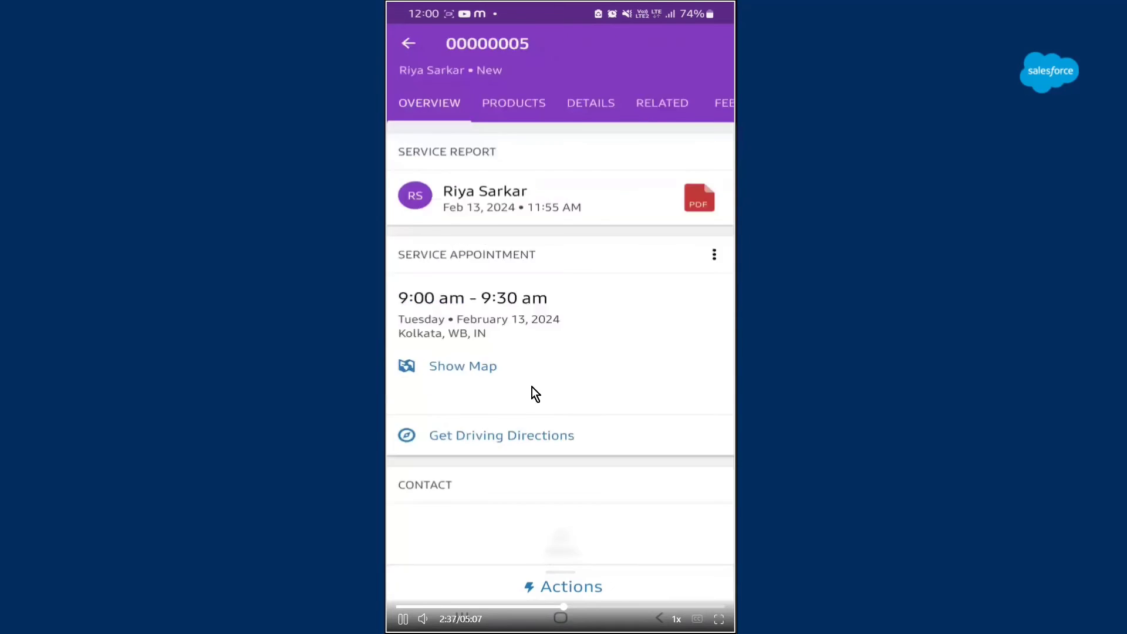
pyautogui.press('space')
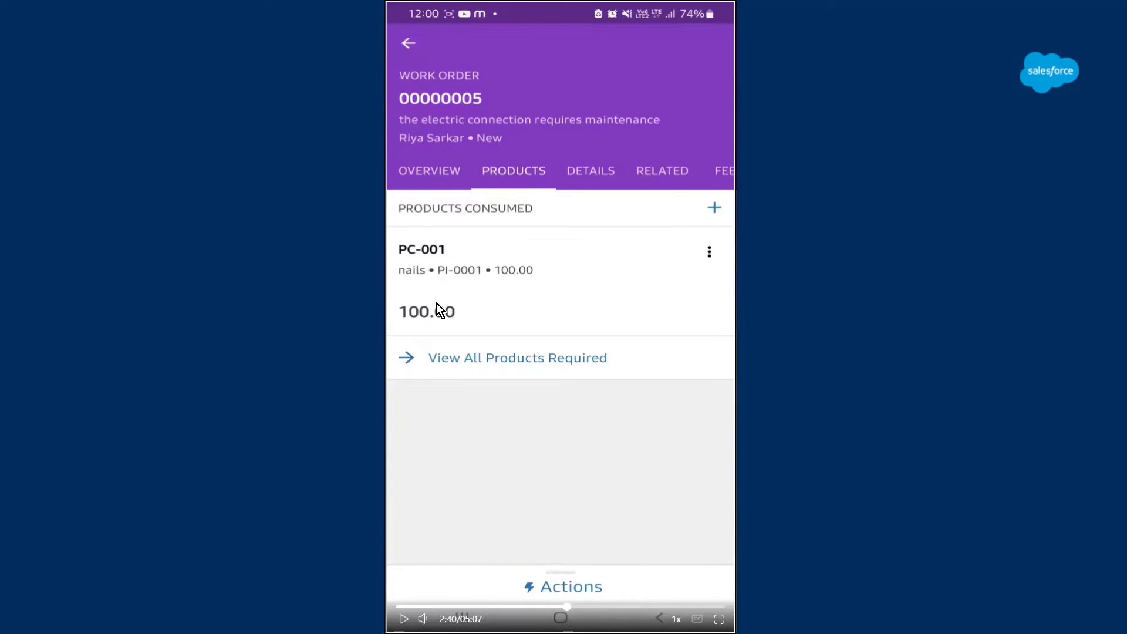
pyautogui.click(511, 312)
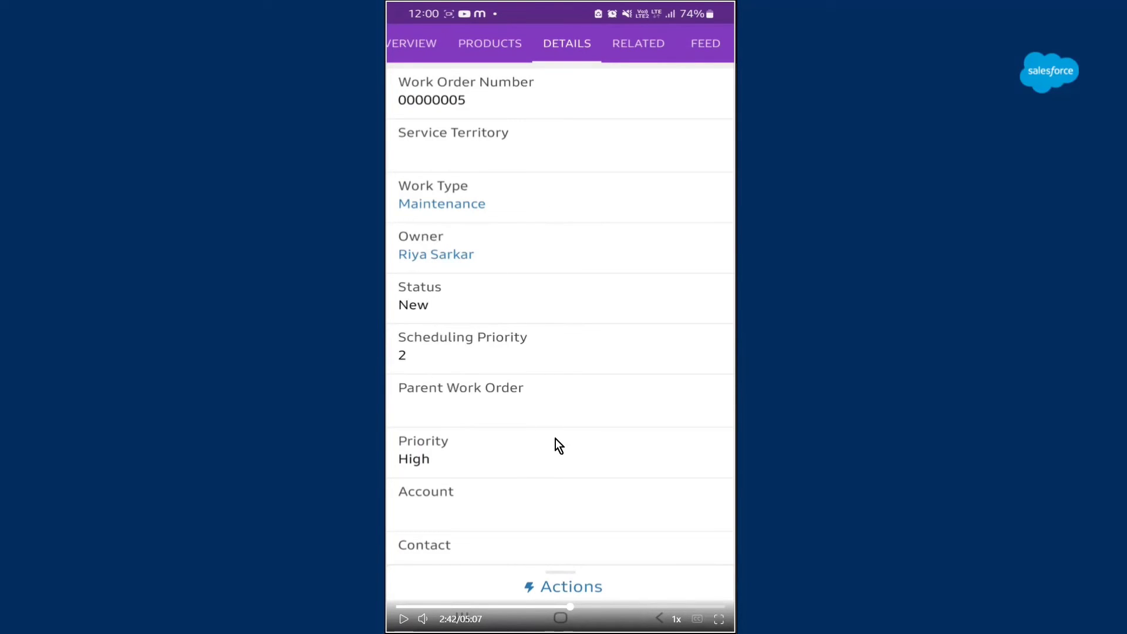
pyautogui.click(503, 354)
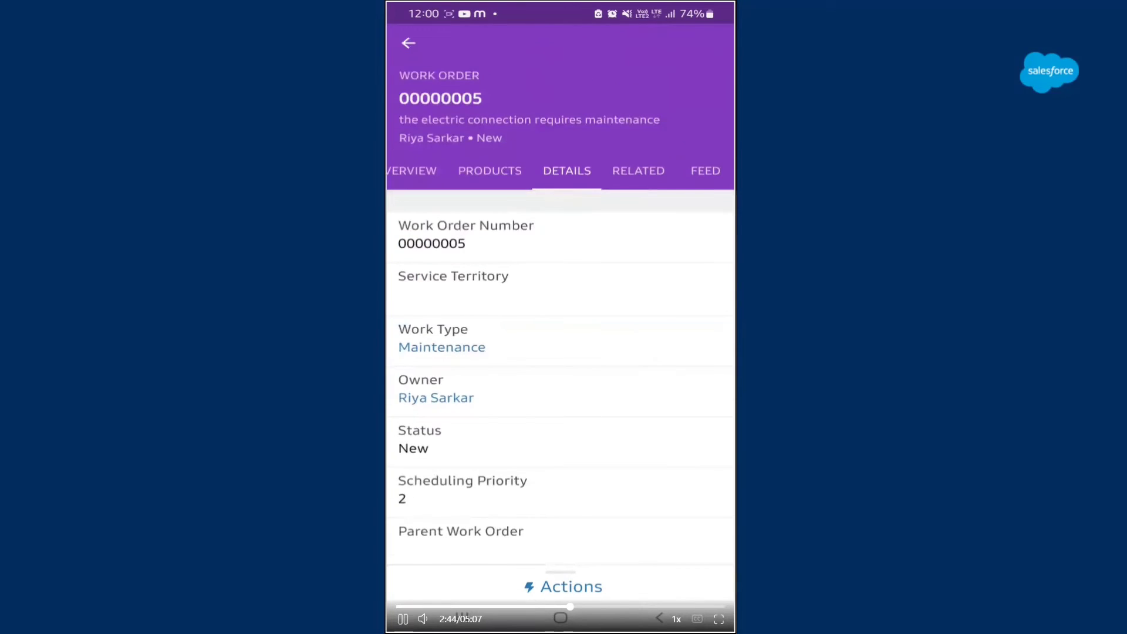
# Step: Pause on the work order's related records, then skip ahead to its activity feed
pyautogui.click(605, 308)
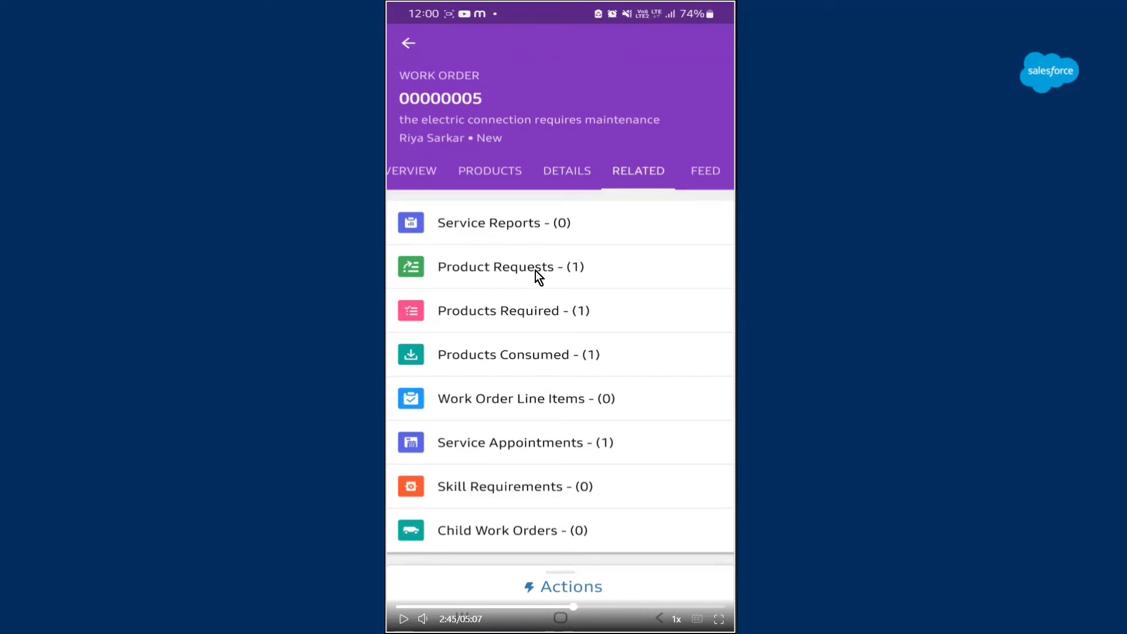
pyautogui.click(574, 608)
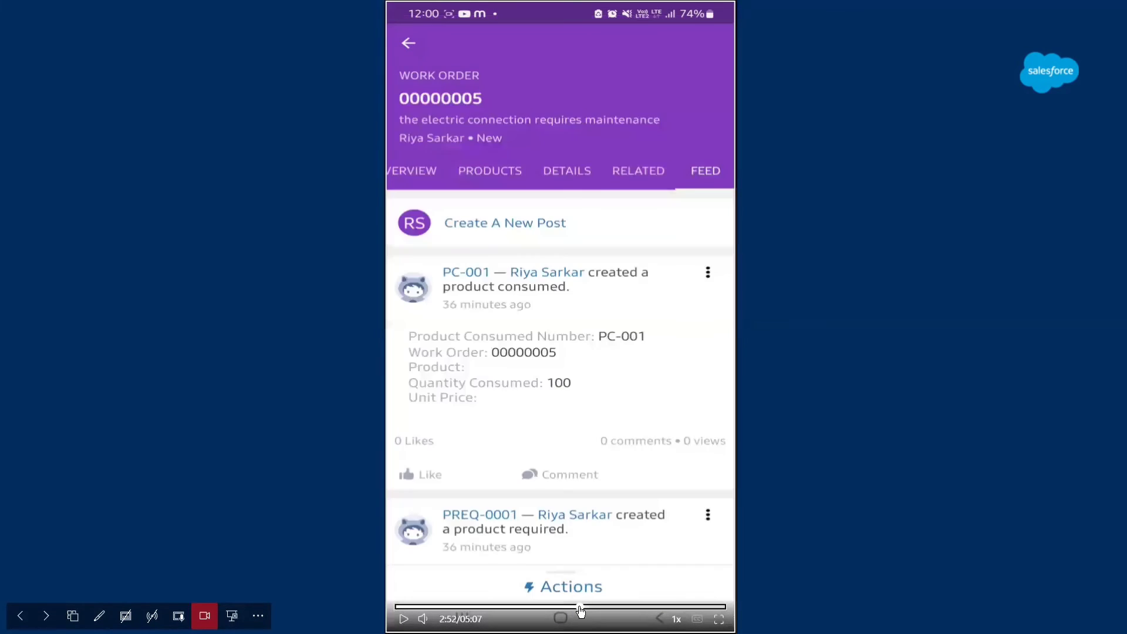
pyautogui.click(511, 309)
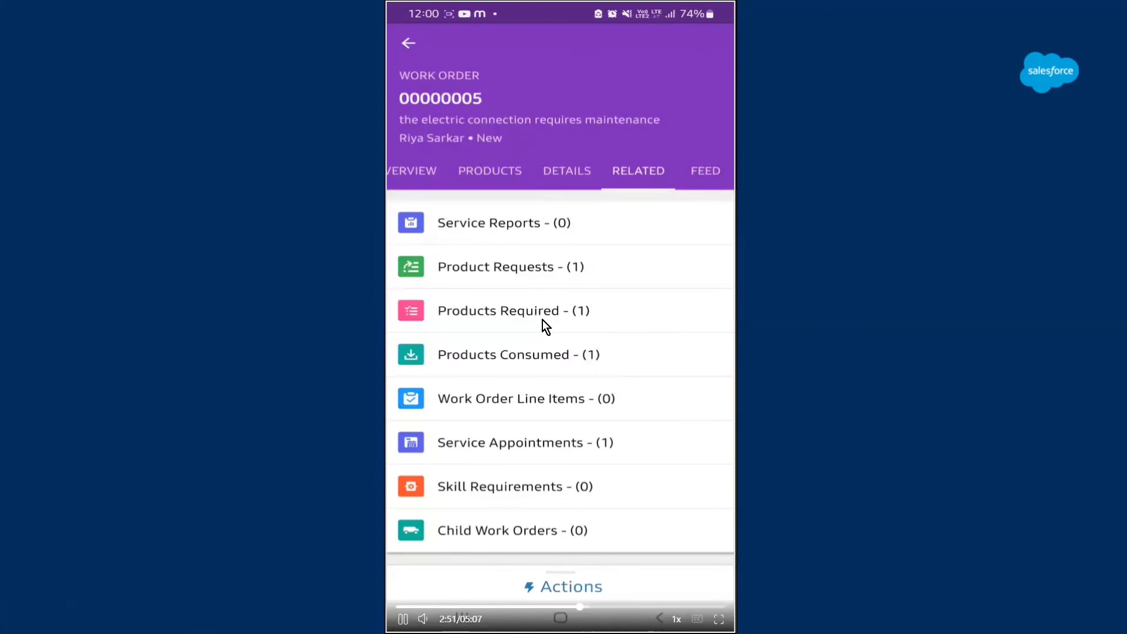
pyautogui.click(504, 260)
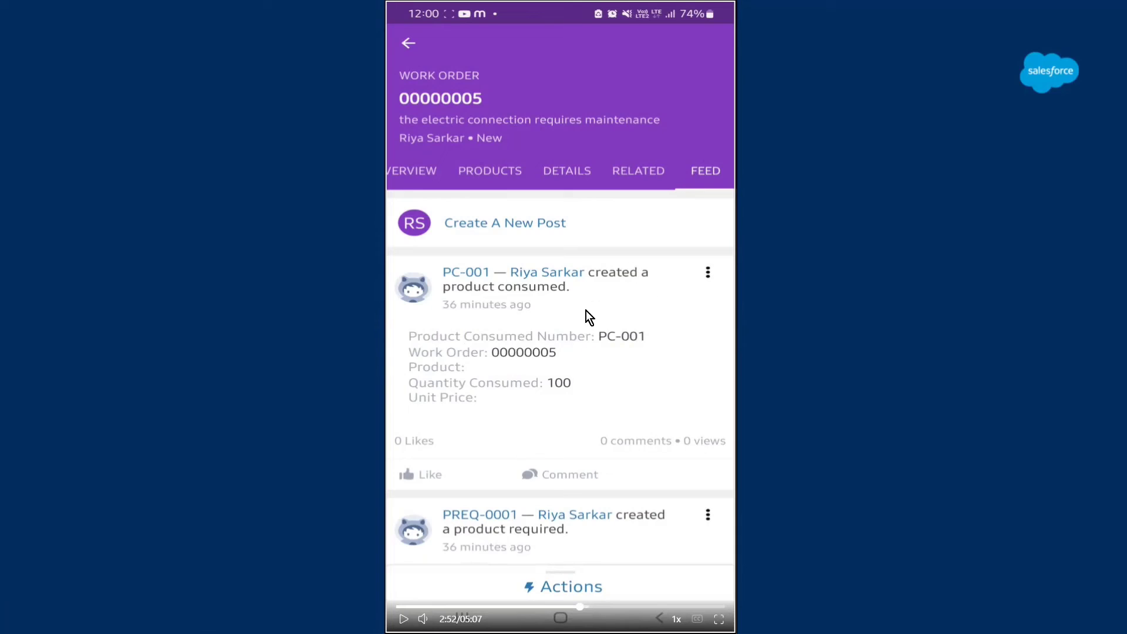
pyautogui.press('space')
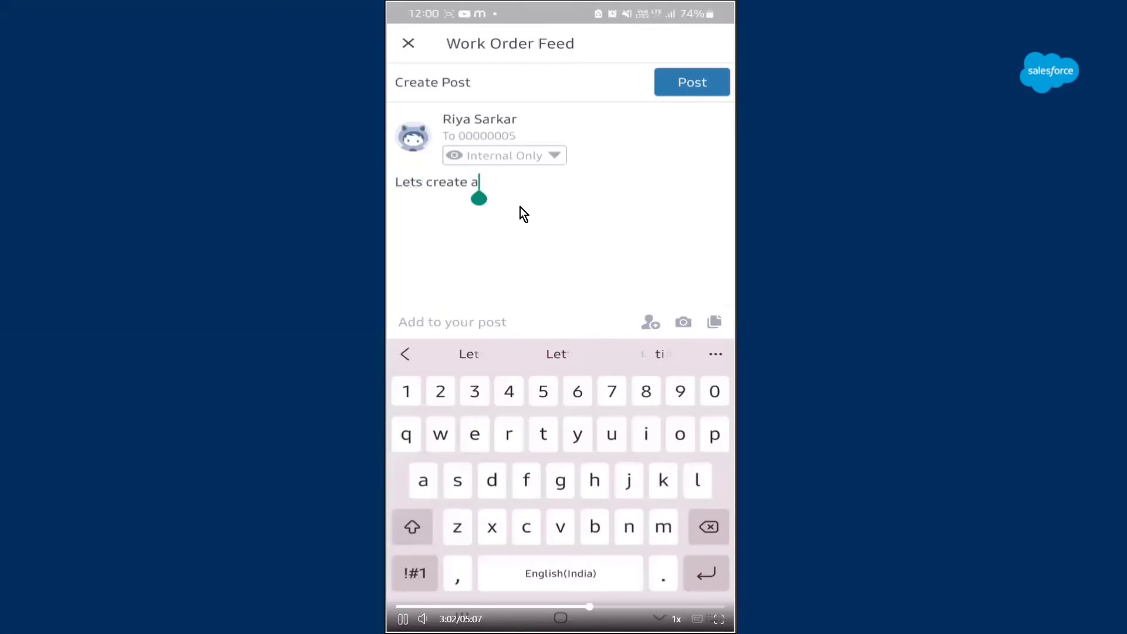
# Step: Pause briefly while the 'Lets create a new post' feed post is drafted, then continue
pyautogui.press('space')
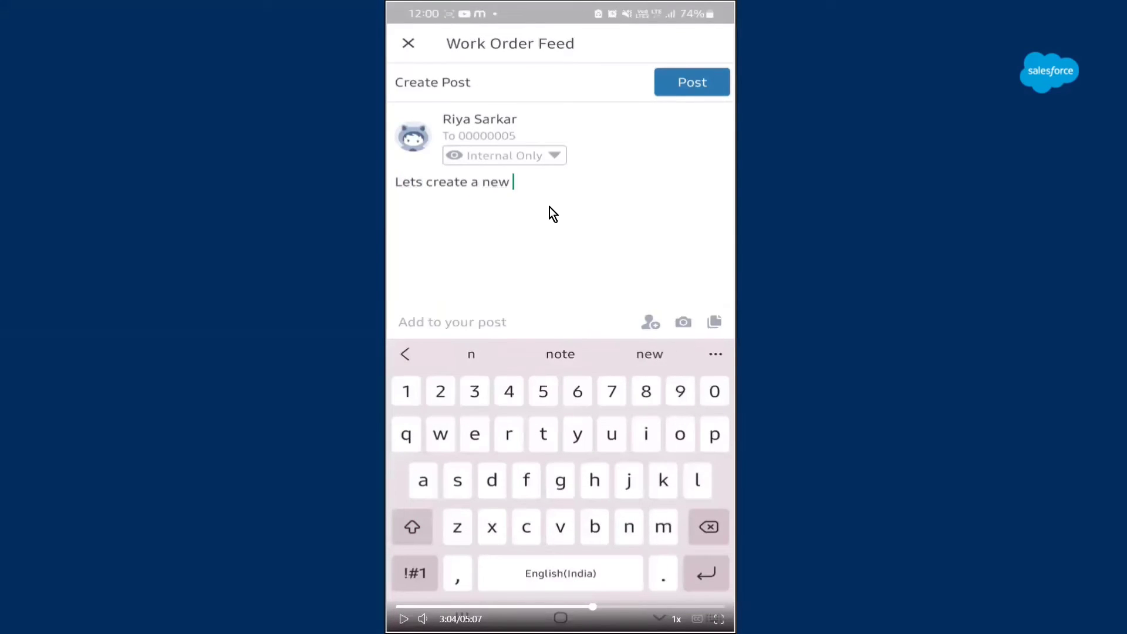
pyautogui.press('space')
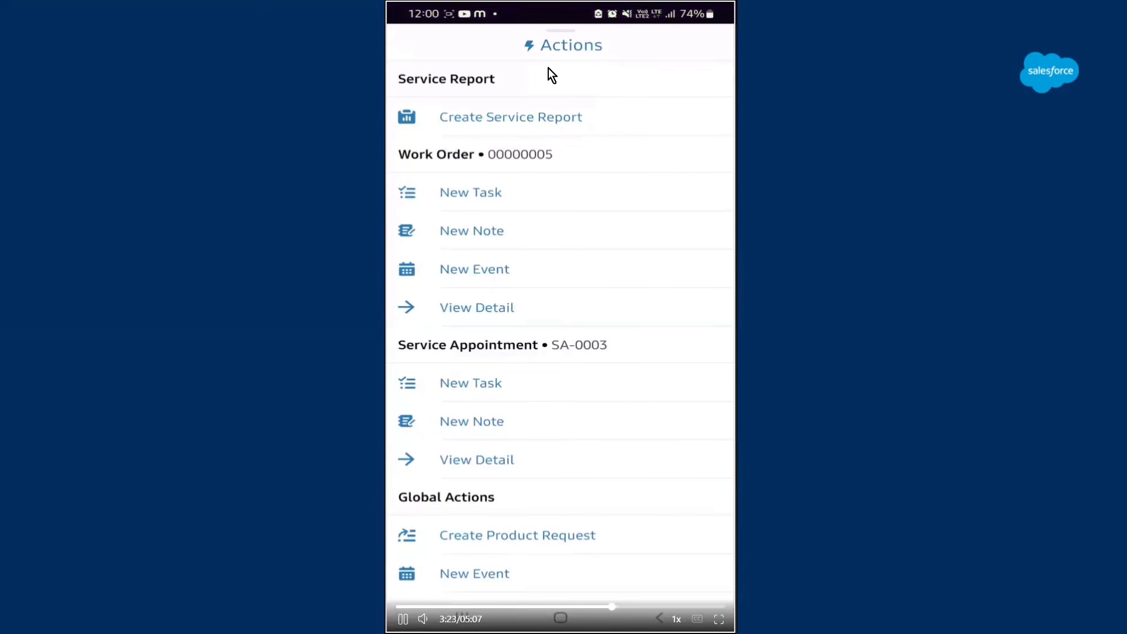
# Step: Follow Actions > Create Service Report and its preview, with 0 of 1 signatures collected
pyautogui.press('space')
pyautogui.click(579, 329)
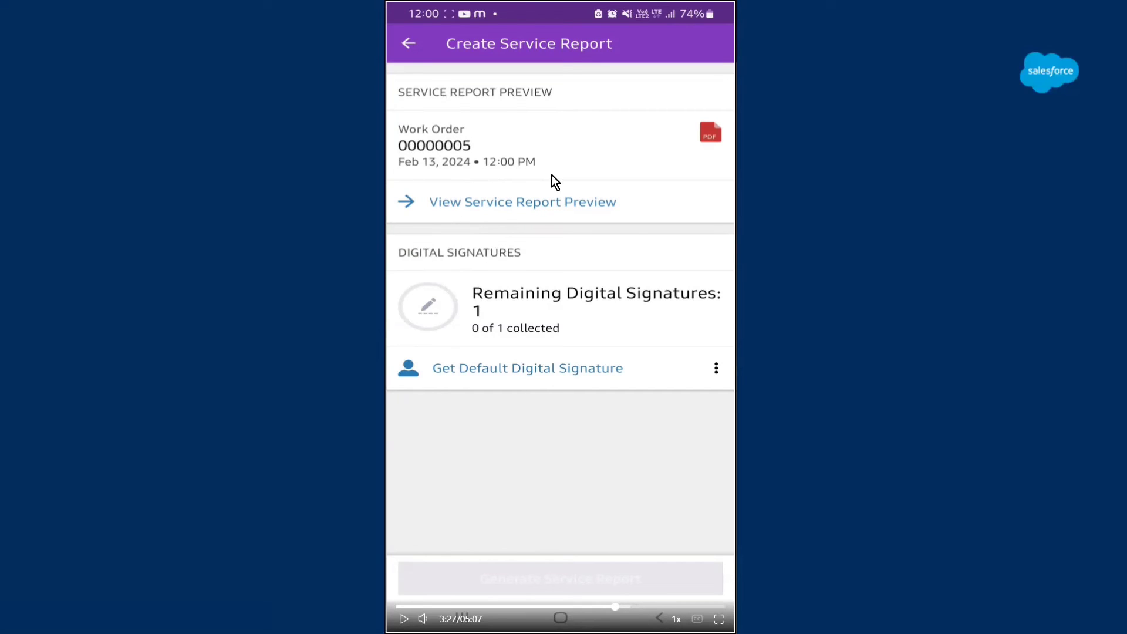
pyautogui.press('space')
pyautogui.press('space')
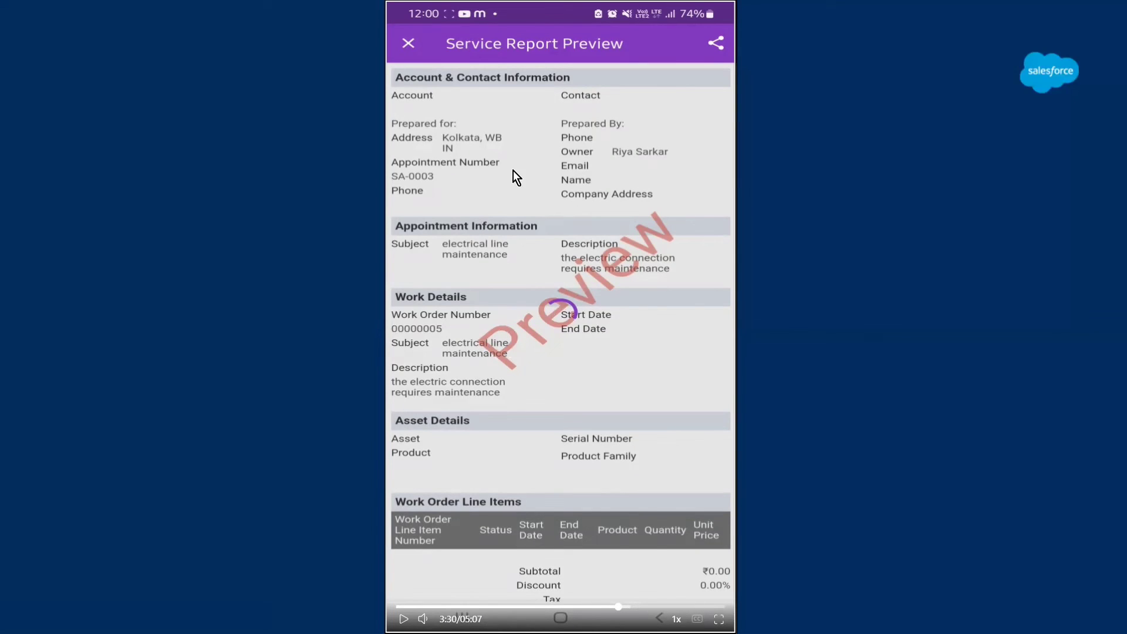
pyautogui.press('space')
pyautogui.press('space')
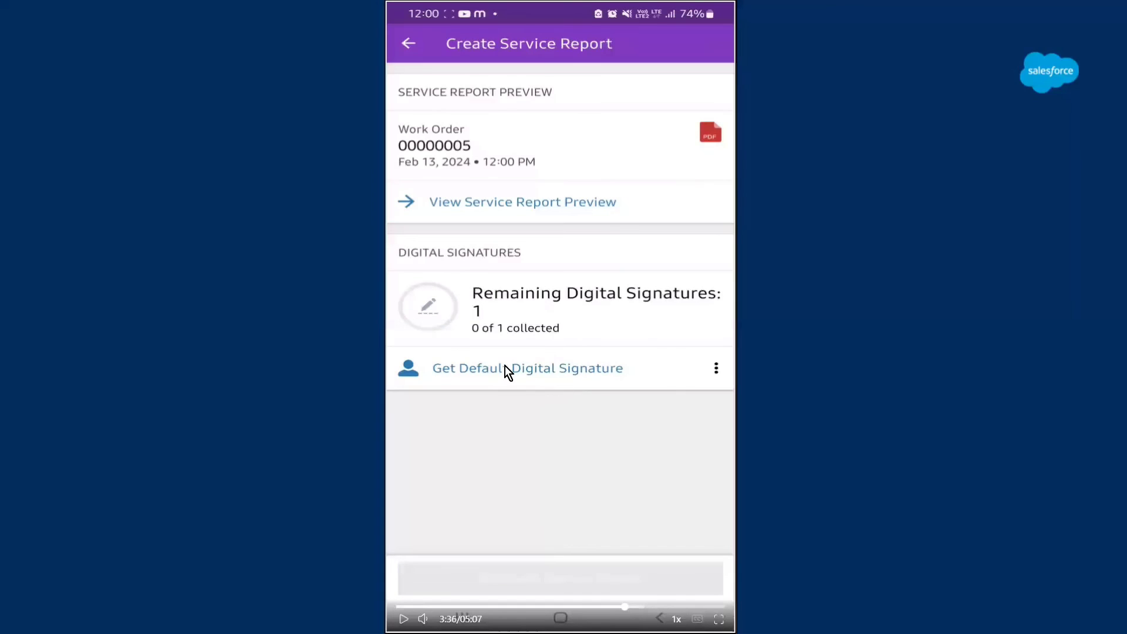
# Step: Watch the customer signature being collected, pausing on the signature and the full report page
pyautogui.press('space')
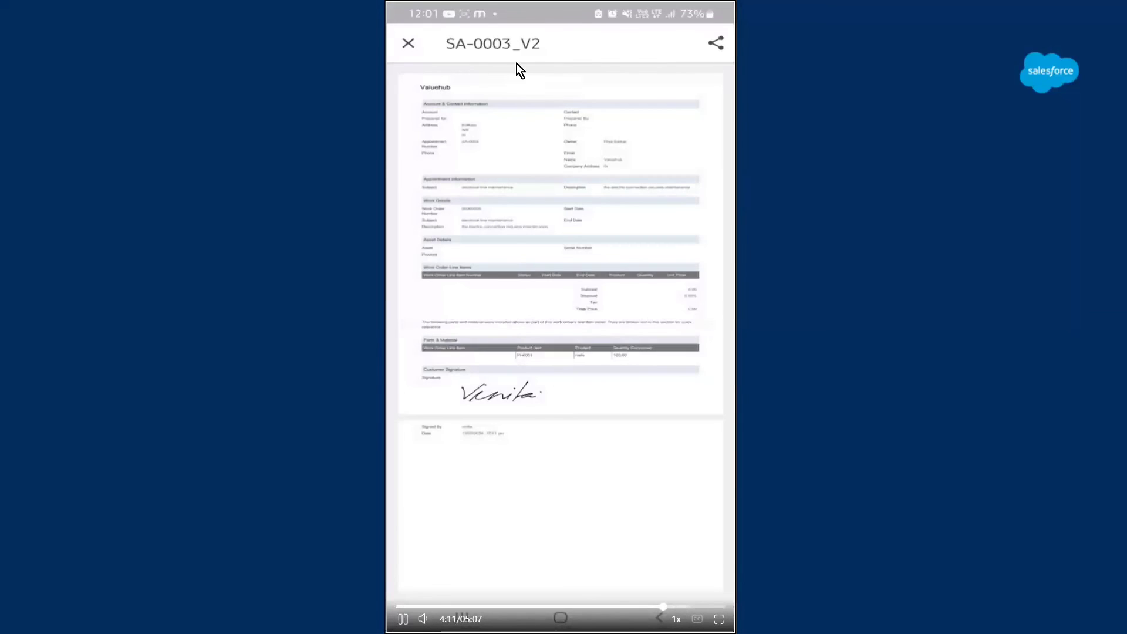
pyautogui.click(556, 409)
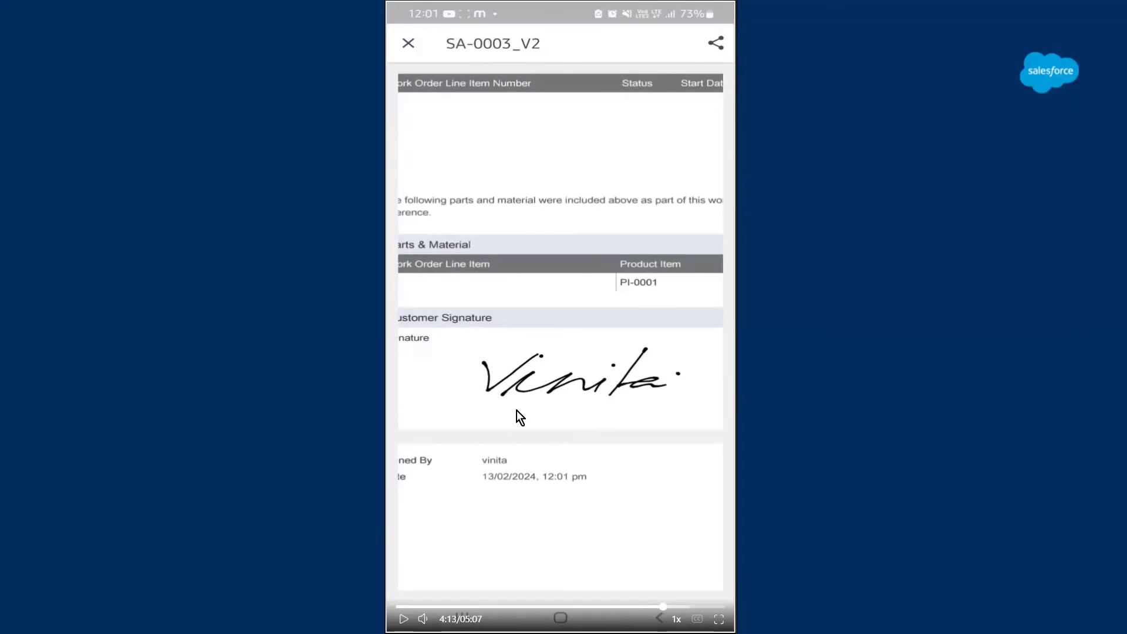
pyautogui.click(596, 257)
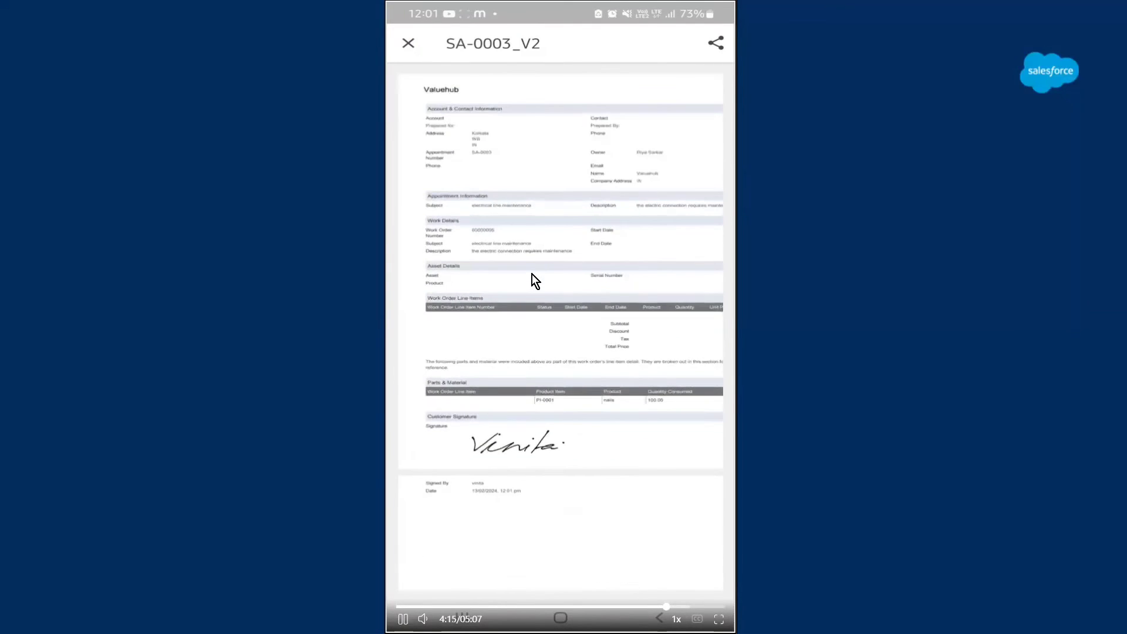
pyautogui.click(531, 273)
# Step: Skip through the signed SA-0003_V2 PDF sections and pause on the new service report
pyautogui.click(682, 607)
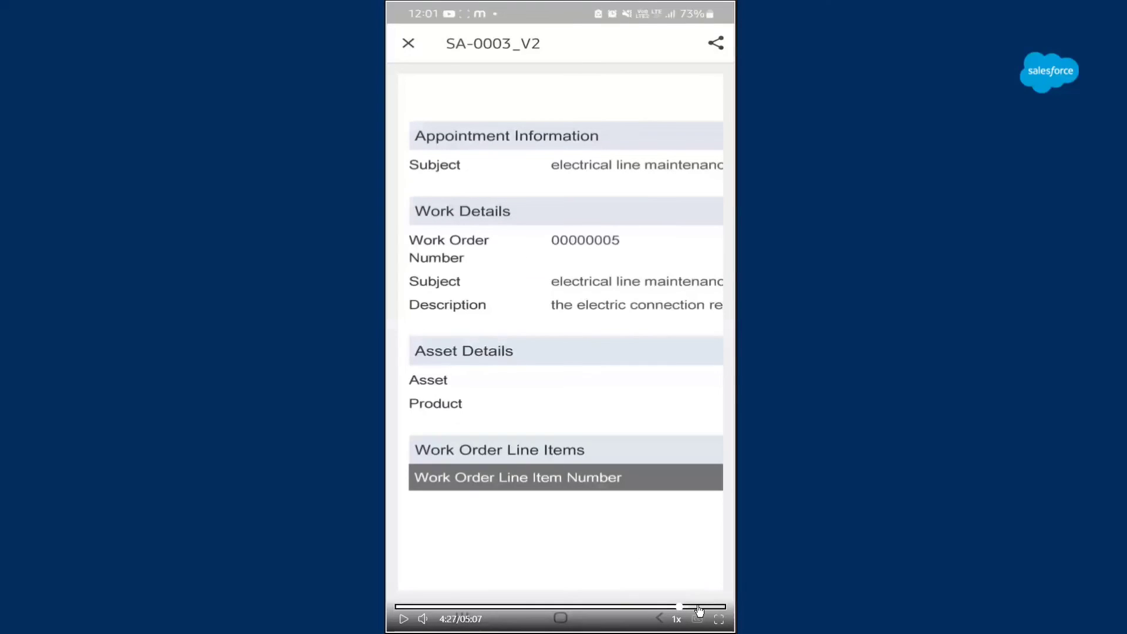
pyautogui.click(698, 607)
pyautogui.click(661, 312)
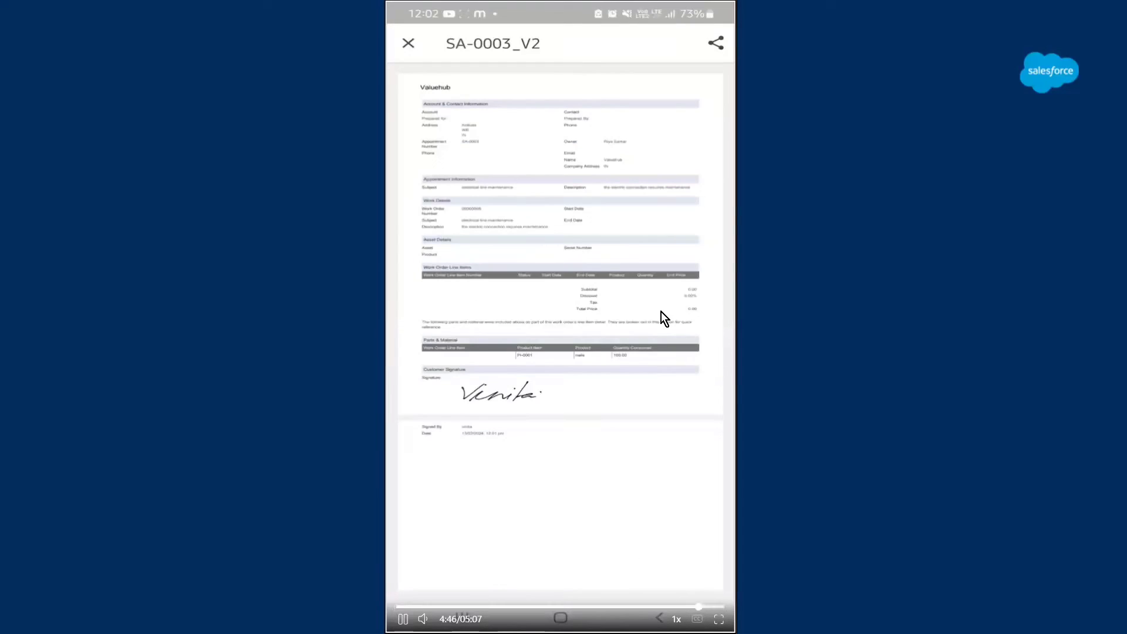
pyautogui.click(660, 311)
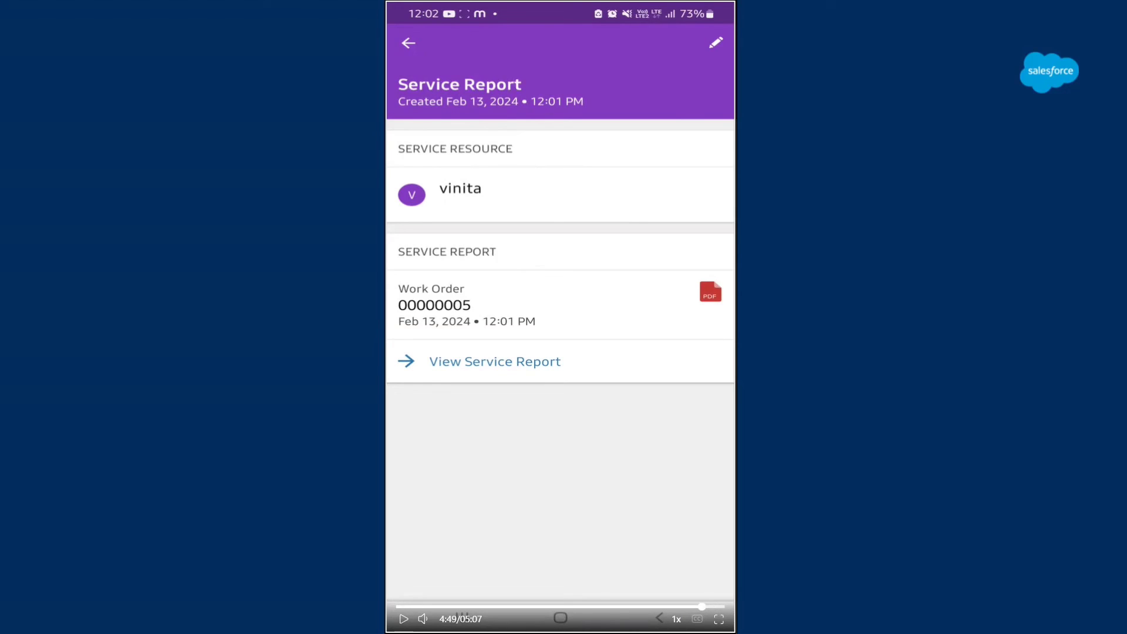
# Step: Pause on work order 00000005 listing two service reports, then exit the slideshow
pyautogui.click(522, 323)
pyautogui.click(586, 255)
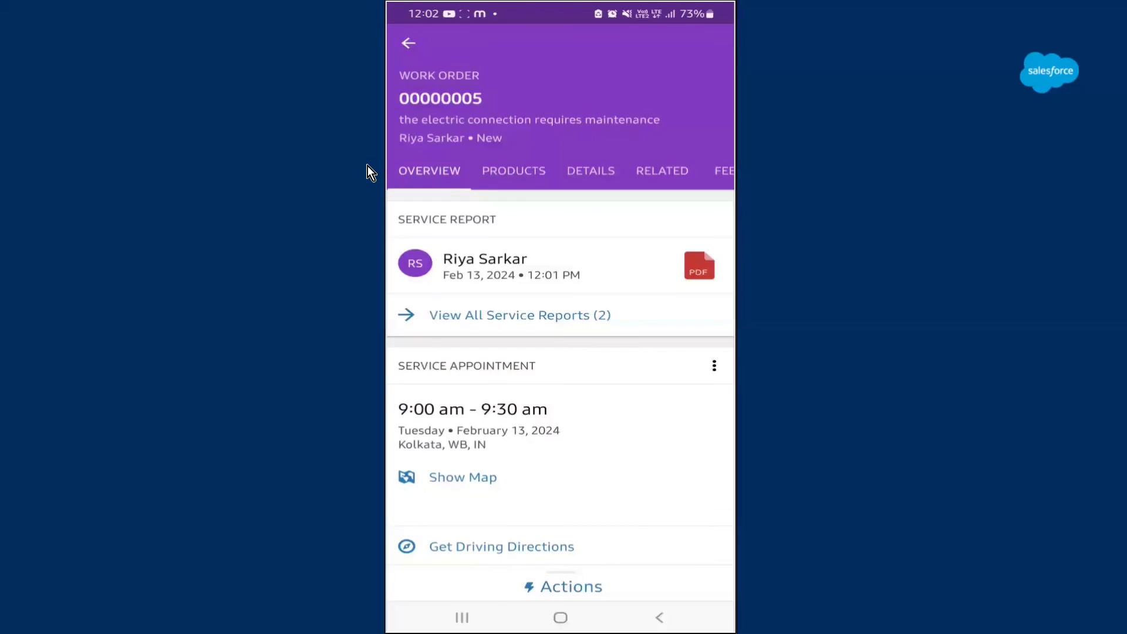
pyautogui.press('Escape')
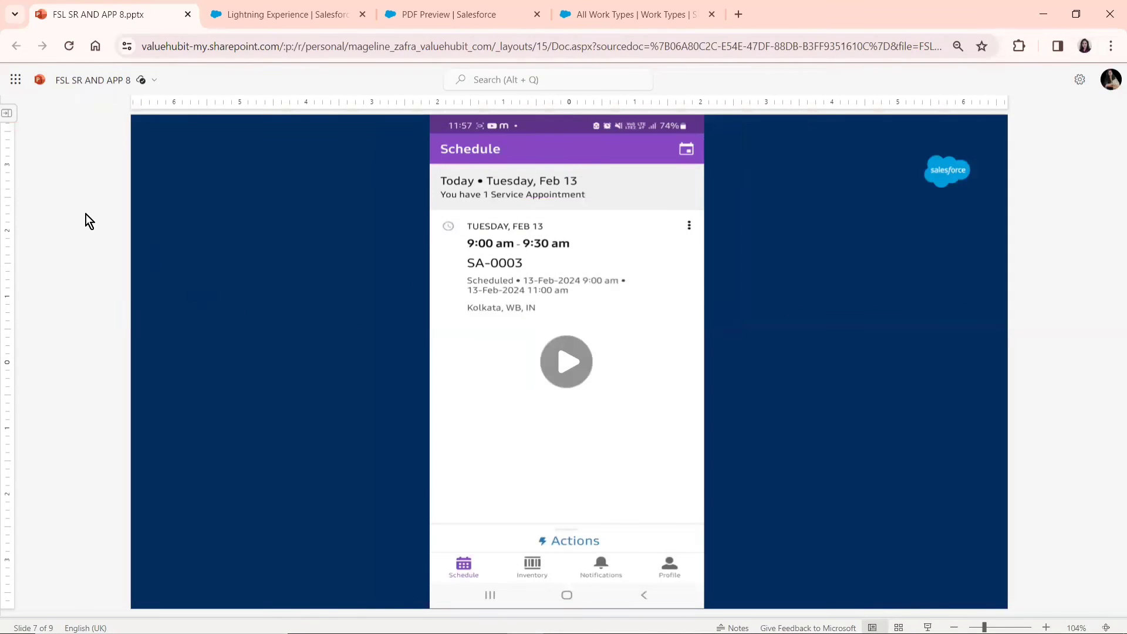
# Step: Step through the Agenda and Q&A slide thumbnails to slide 9, 'Thank You'
pyautogui.click(7, 116)
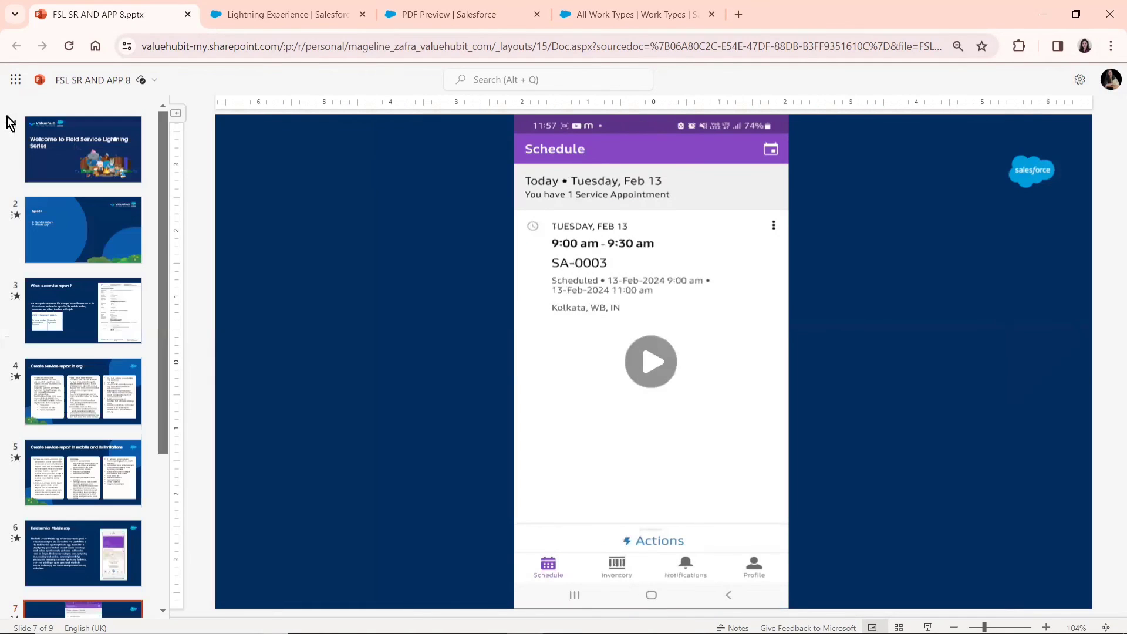
pyautogui.click(85, 215)
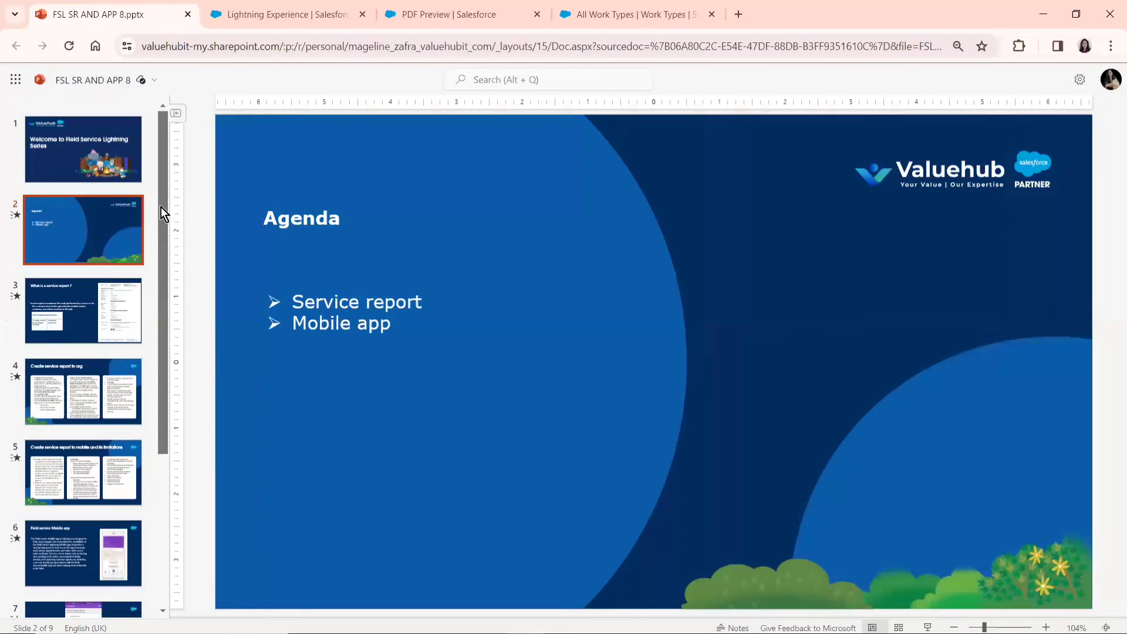
pyautogui.moveTo(165, 206); pyautogui.dragTo(153, 443)
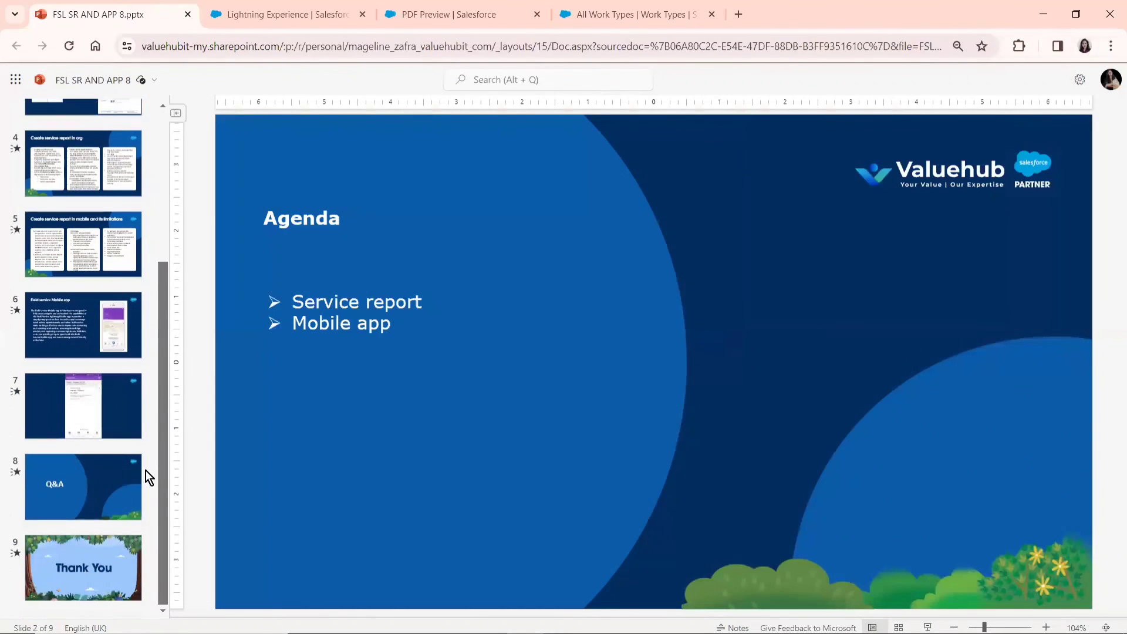
pyautogui.click(71, 477)
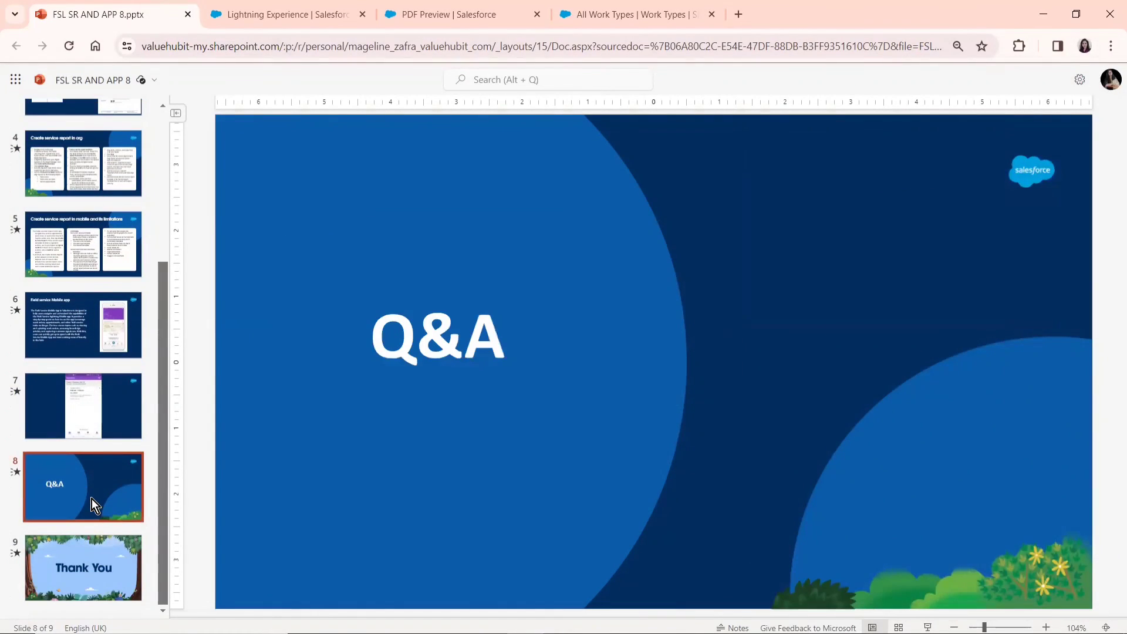
pyautogui.click(96, 547)
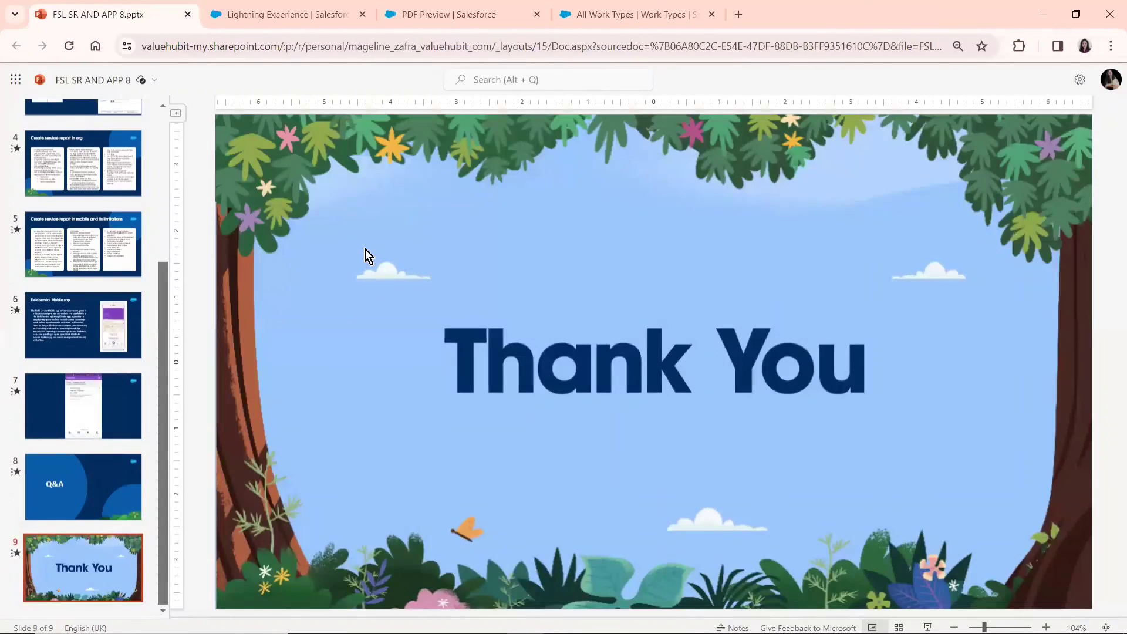